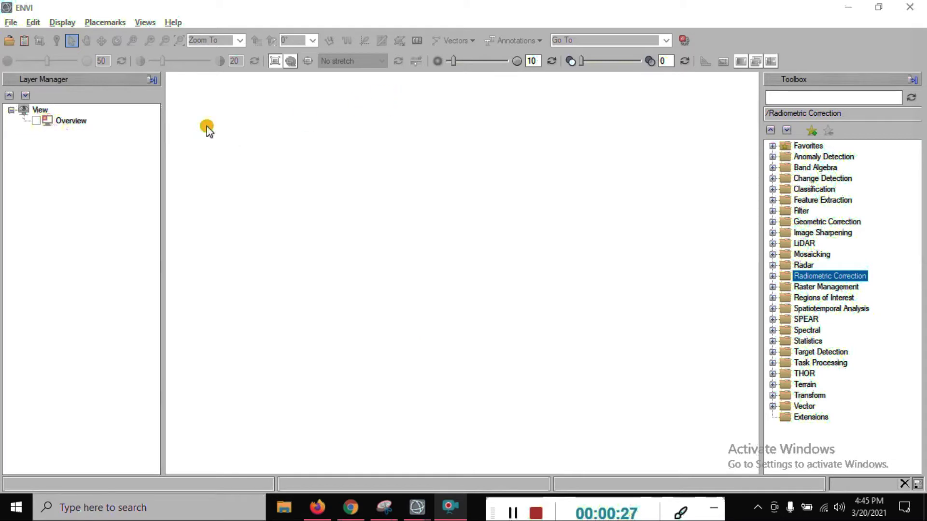
# Step: Open RCSample2.dat from Hyperion Practical's Radiomatrics correction folder into the empty view
pyautogui.rightClick(38, 110)
pyautogui.click(16, 41)
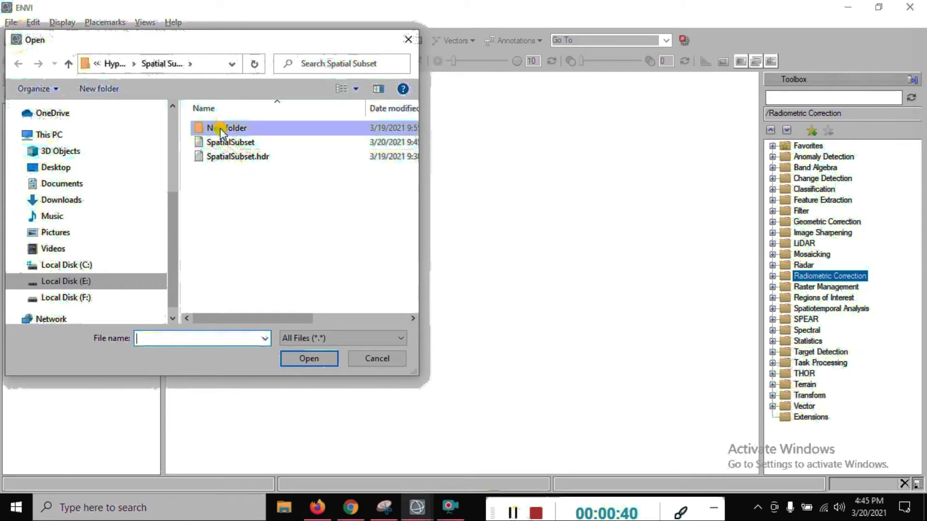
pyautogui.click(117, 66)
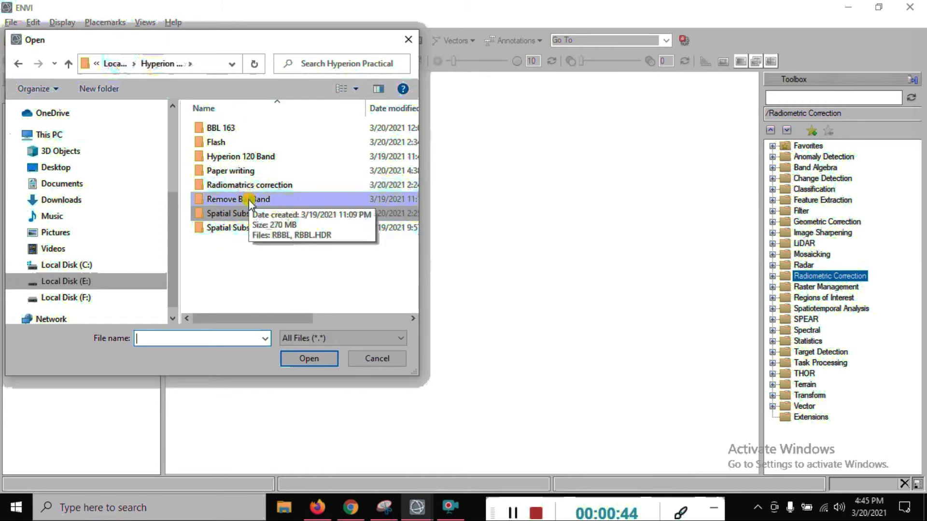
pyautogui.click(233, 187)
pyautogui.doubleClick(233, 188)
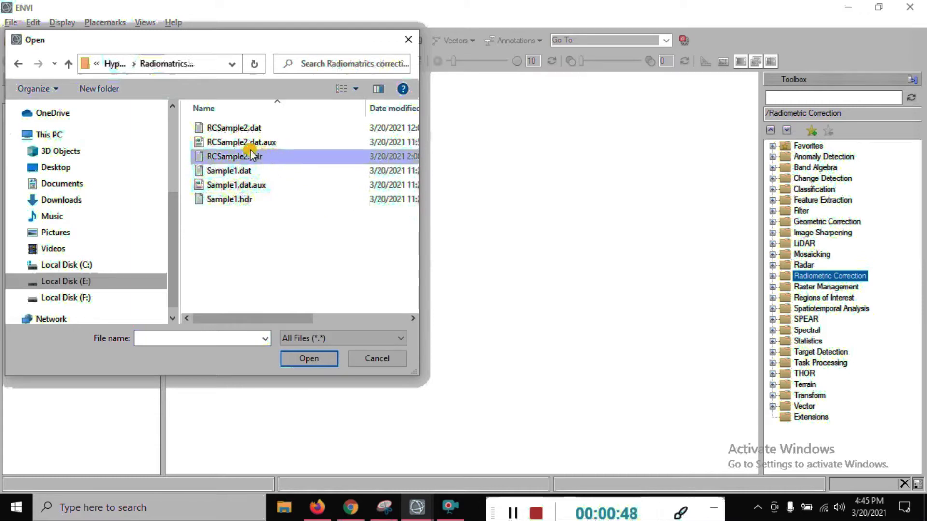
pyautogui.click(231, 129)
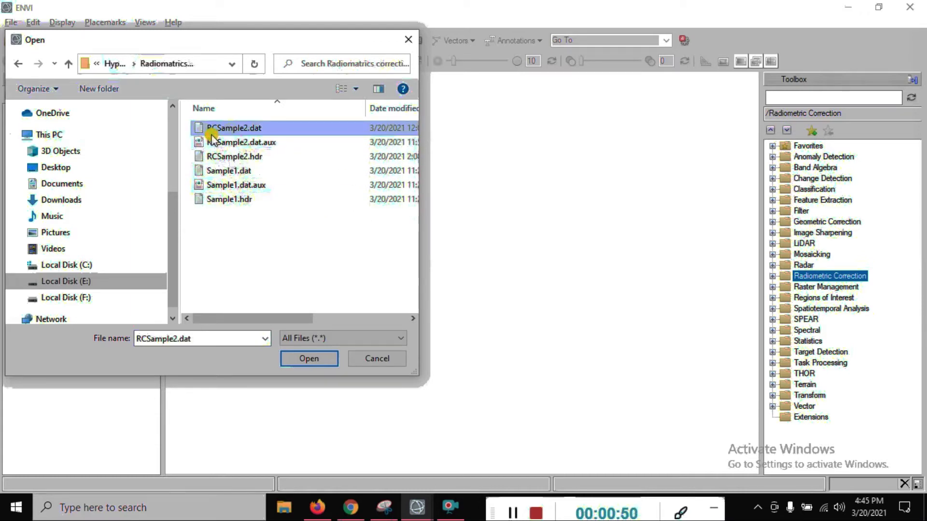
pyautogui.keyDown('ctrl'); pyautogui.click(282, 183); pyautogui.keyUp('ctrl')
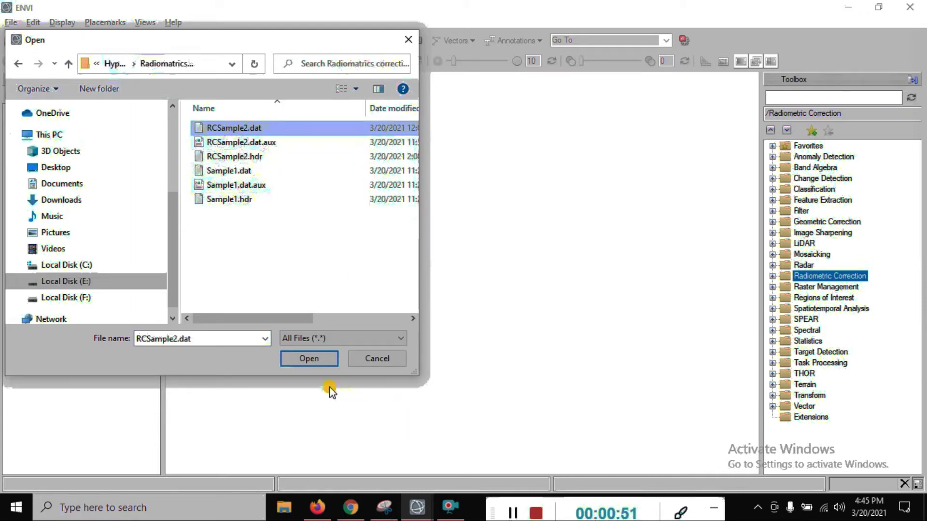
pyautogui.click(319, 358)
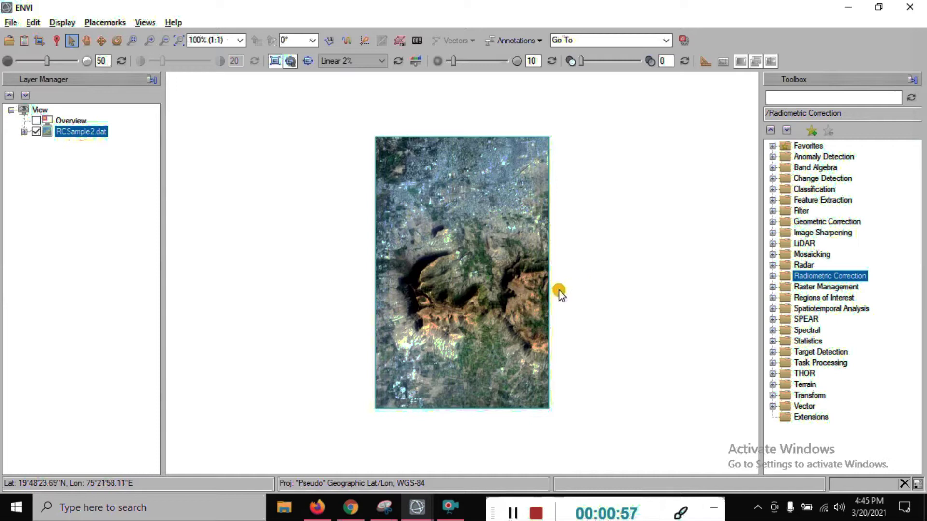
# Step: Show the metadata of the RCSample2.dat layer from the Layer Manager
pyautogui.click(511, 511)
pyautogui.click(511, 511)
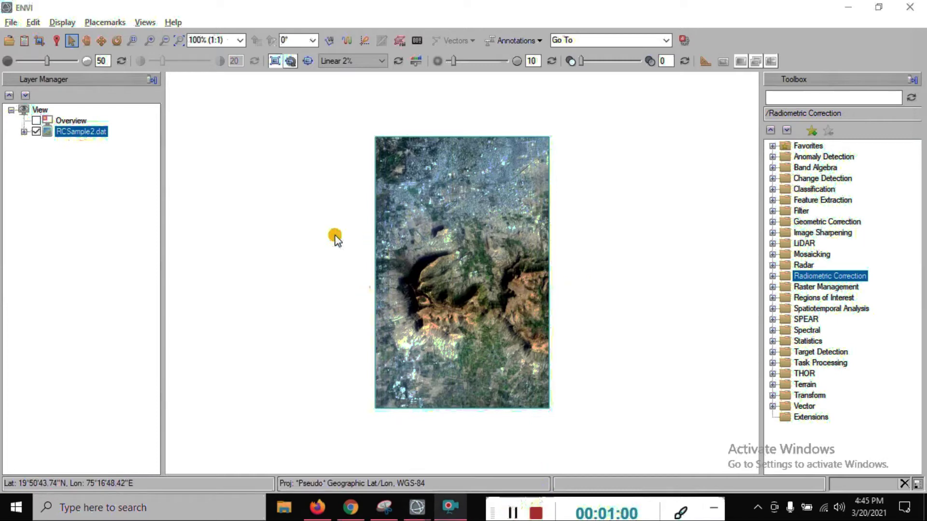
pyautogui.rightClick(63, 138)
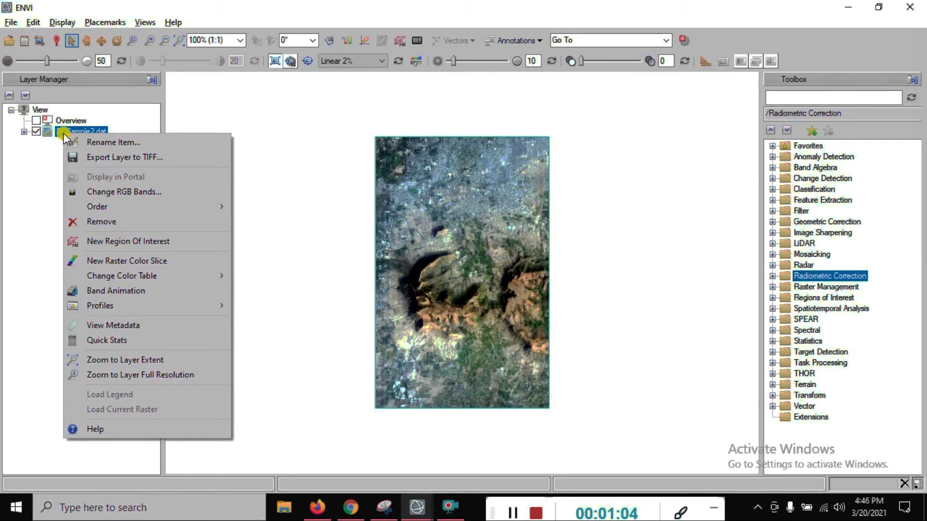
pyautogui.click(114, 326)
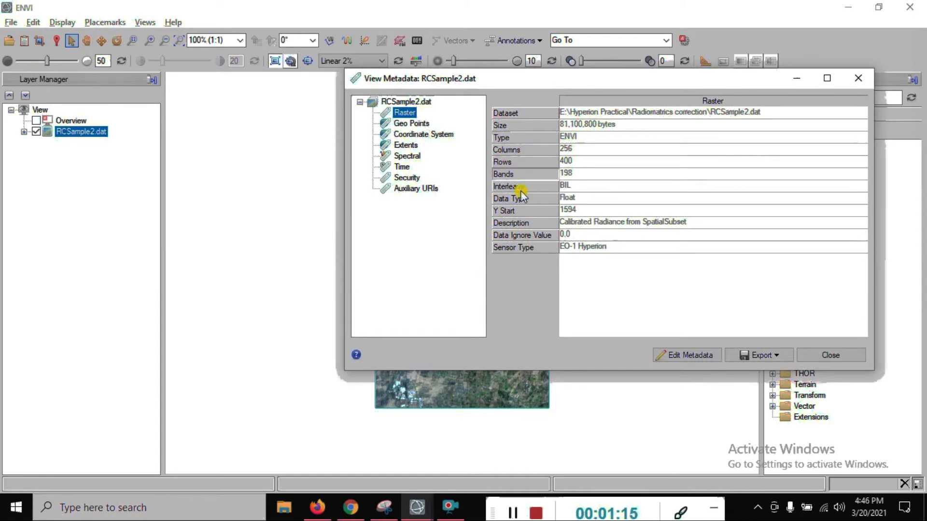
# Step: Check the Geo Points, Coordinate System and Extents metadata, finishing on the Spectral band table
pyautogui.click(409, 123)
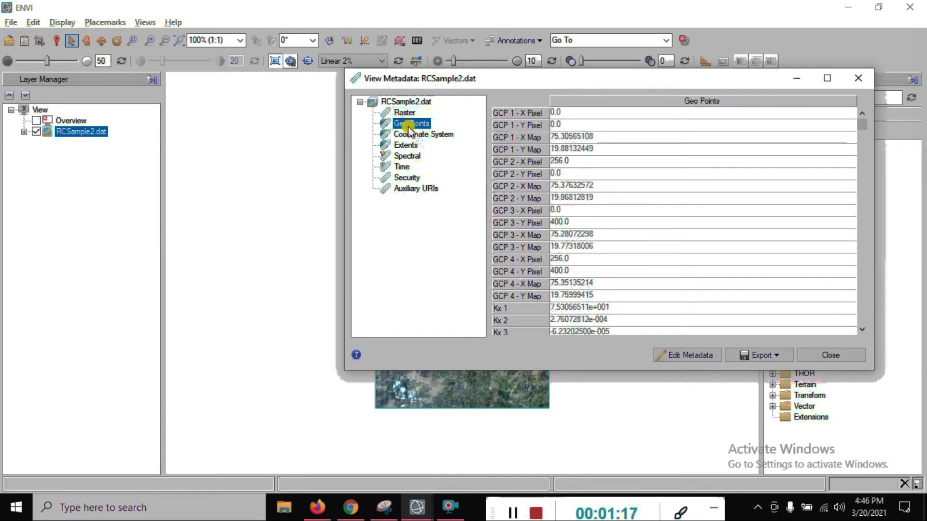
pyautogui.scroll(-2, 566, 251)
pyautogui.scroll(-1, 566, 251)
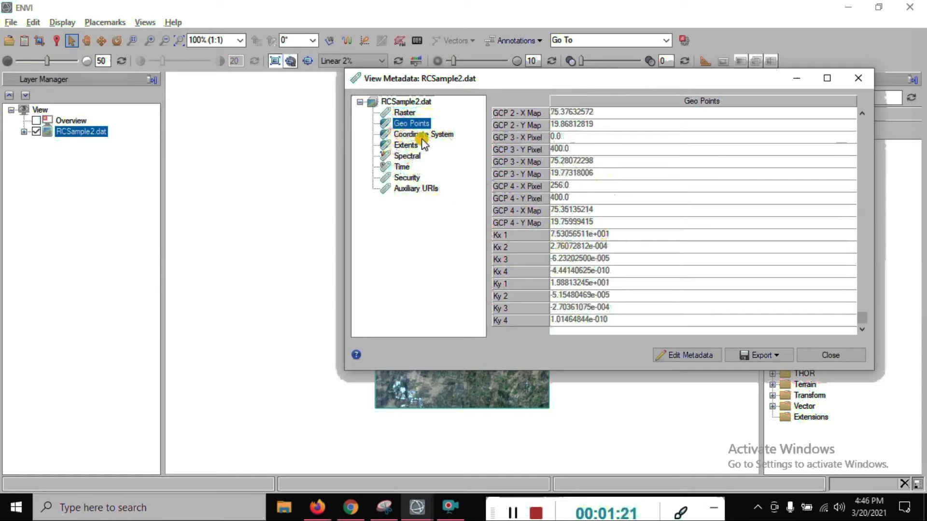
pyautogui.click(422, 135)
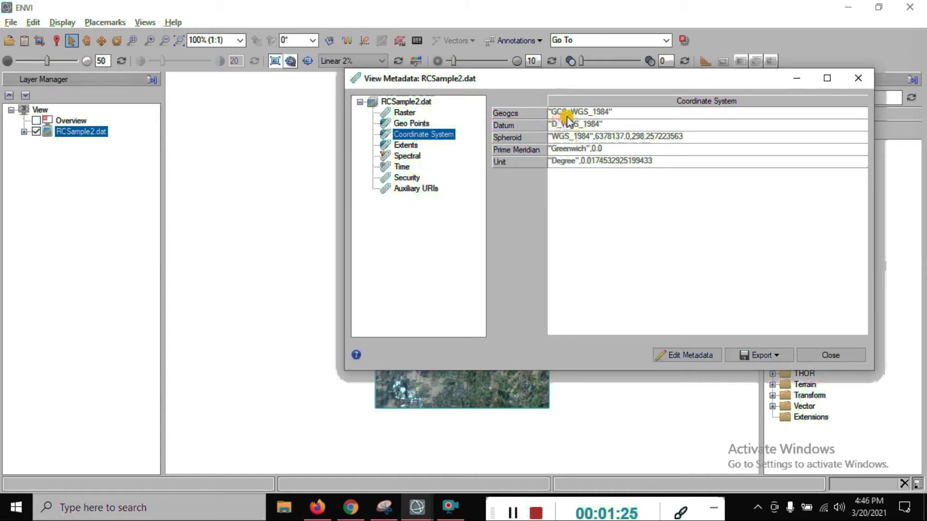
pyautogui.click(406, 146)
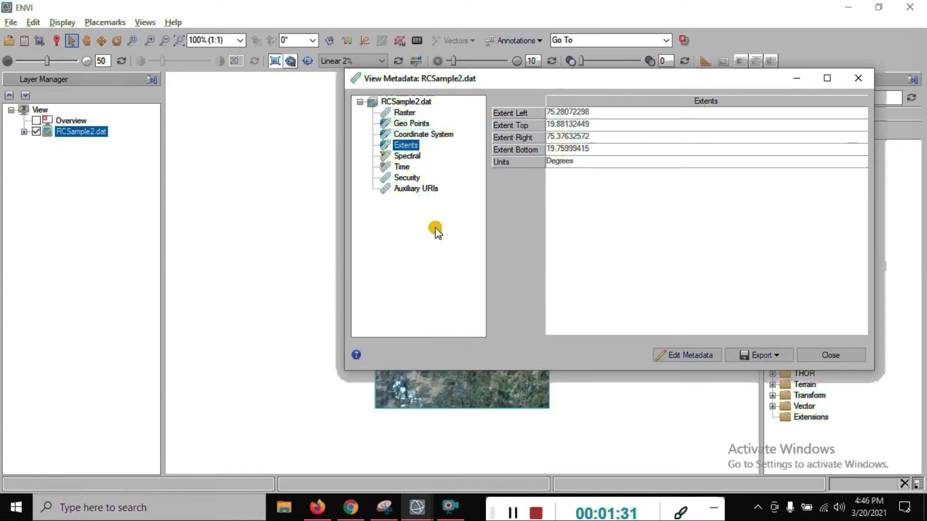
pyautogui.click(405, 159)
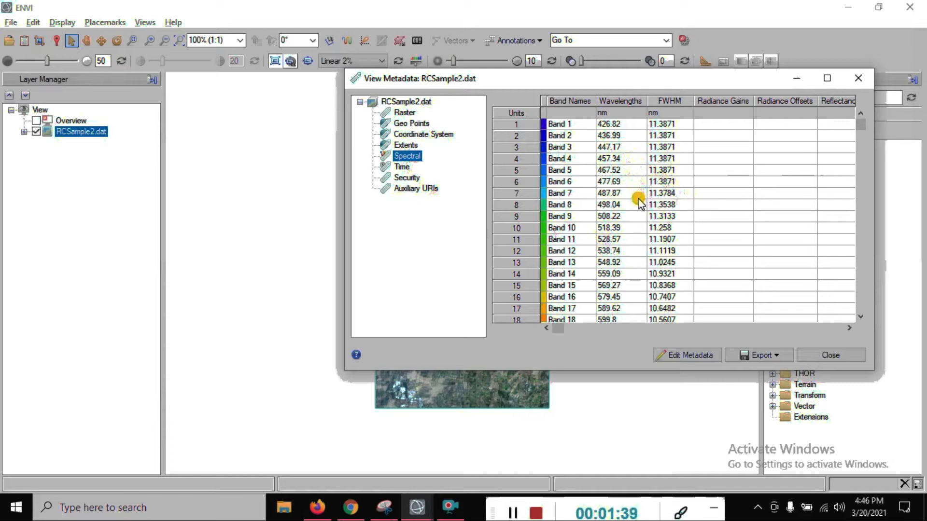
pyautogui.click(525, 125)
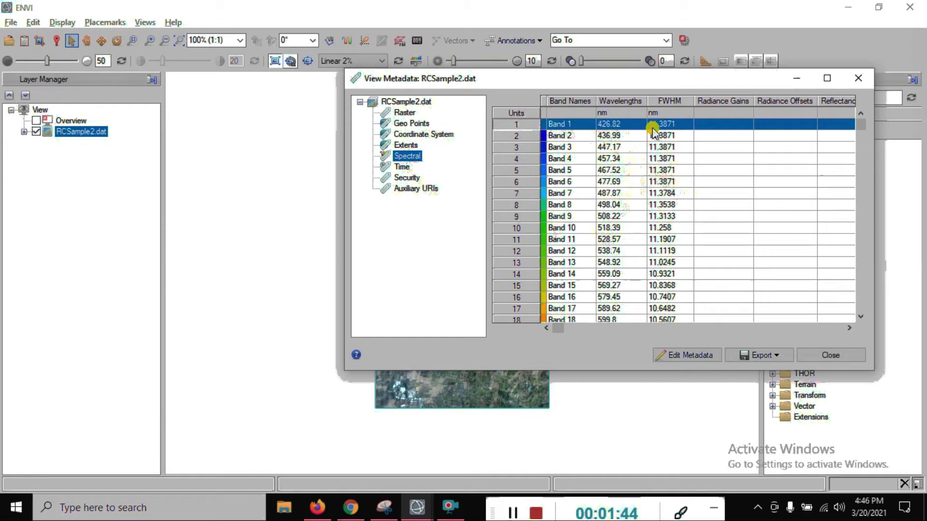
pyautogui.click(612, 103)
pyautogui.scroll(-3, 624, 256)
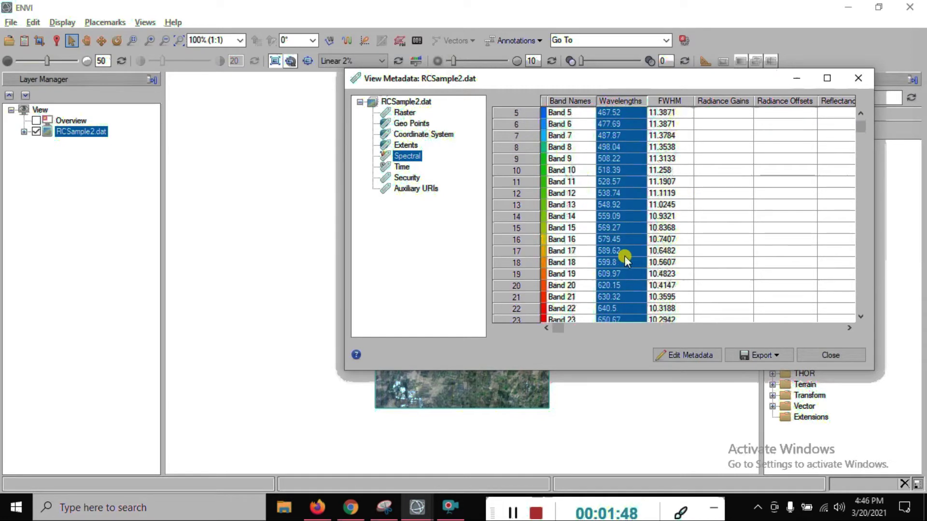
pyautogui.moveTo(858, 136); pyautogui.dragTo(869, 106)
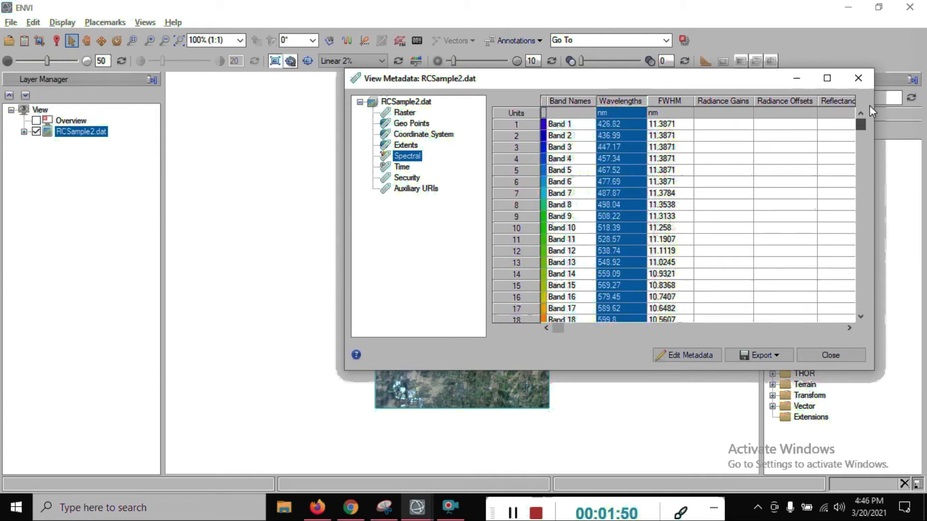
pyautogui.click(674, 102)
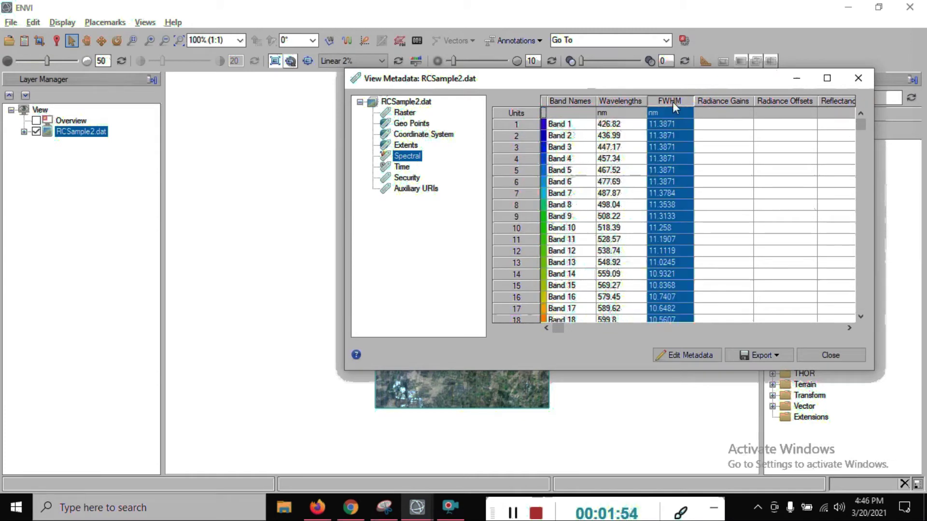
pyautogui.scroll(-6, 665, 225)
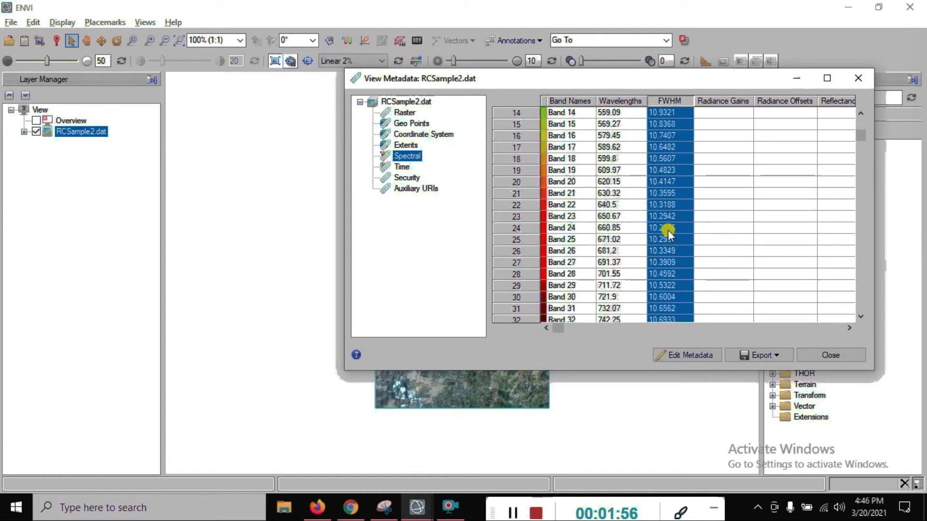
pyautogui.scroll(-2, 667, 230)
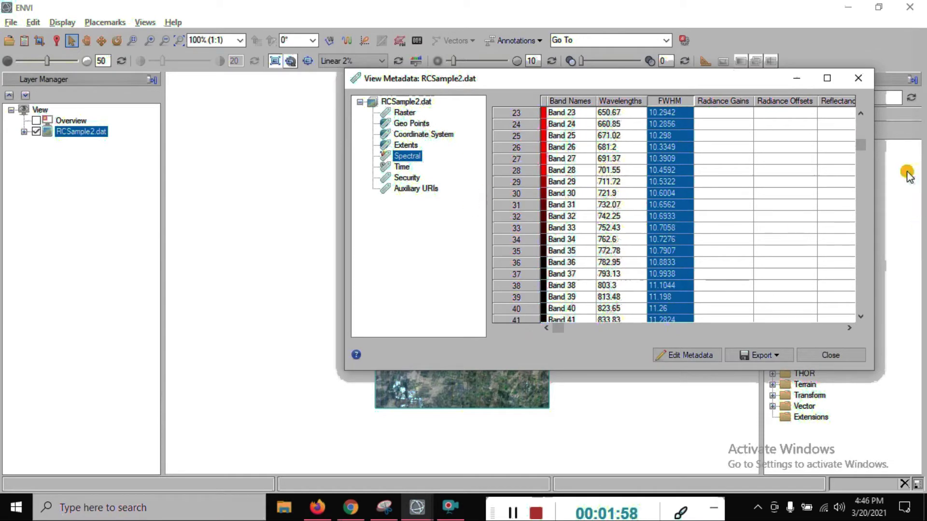
pyautogui.moveTo(861, 144); pyautogui.dragTo(885, 127)
pyautogui.click(695, 357)
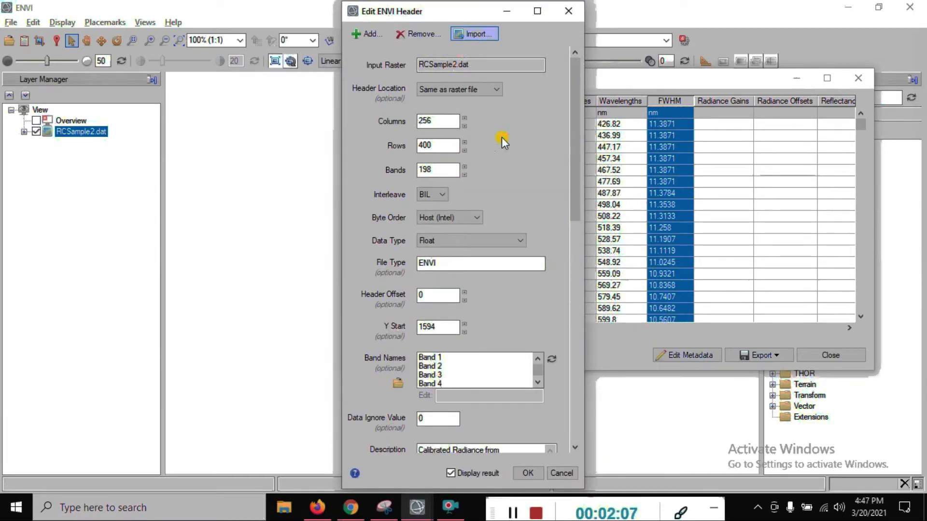
# Step: Review the RCSample2.dat header fields, keep data type Float, and start a metadata Import
pyautogui.moveTo(576, 77); pyautogui.dragTo(575, 291)
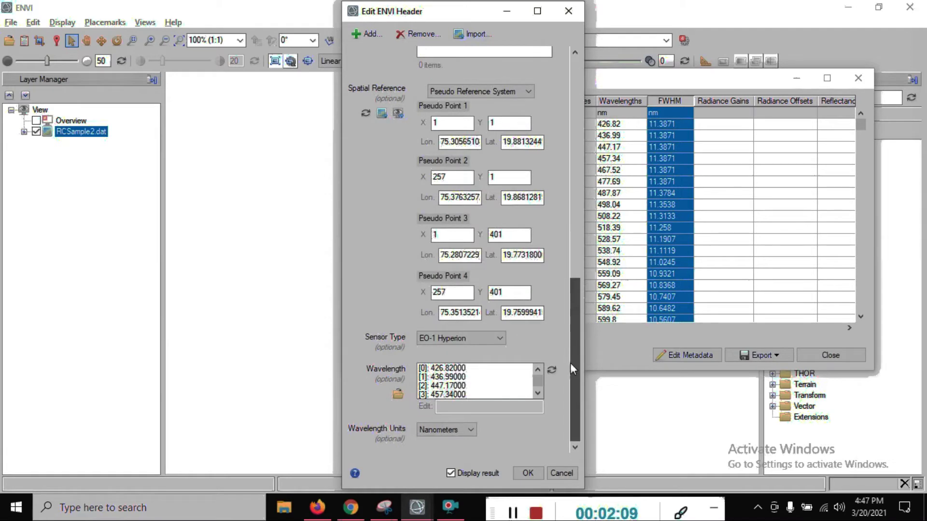
pyautogui.moveTo(569, 364); pyautogui.dragTo(395, 133)
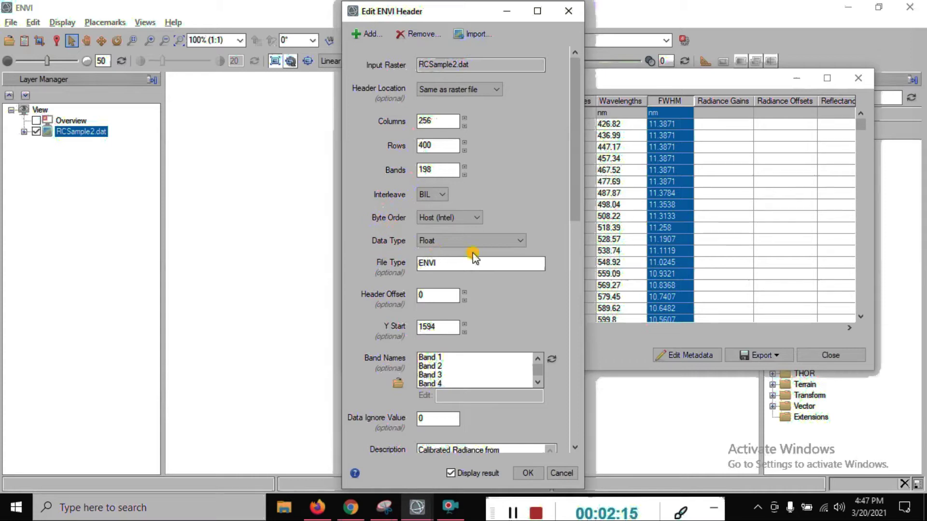
pyautogui.click(476, 240)
pyautogui.click(476, 239)
pyautogui.moveTo(576, 167); pyautogui.dragTo(571, 397)
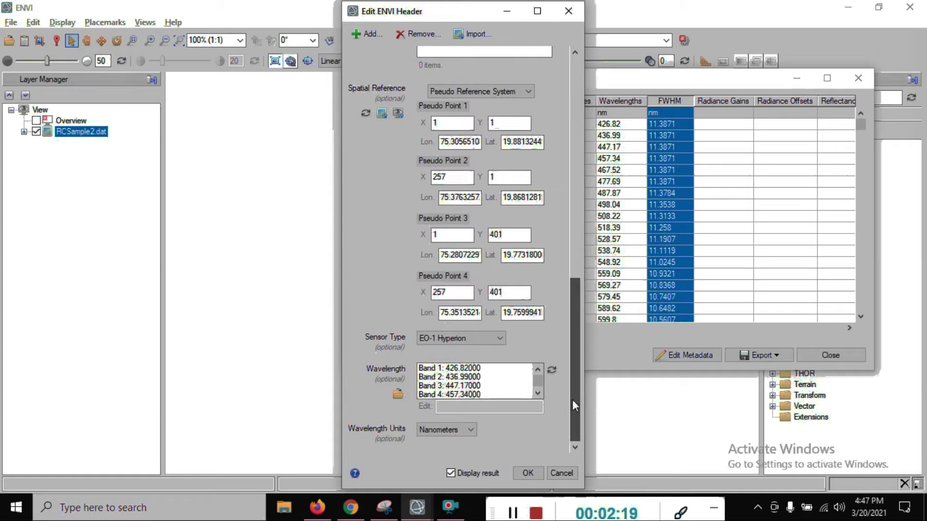
pyautogui.click(556, 361)
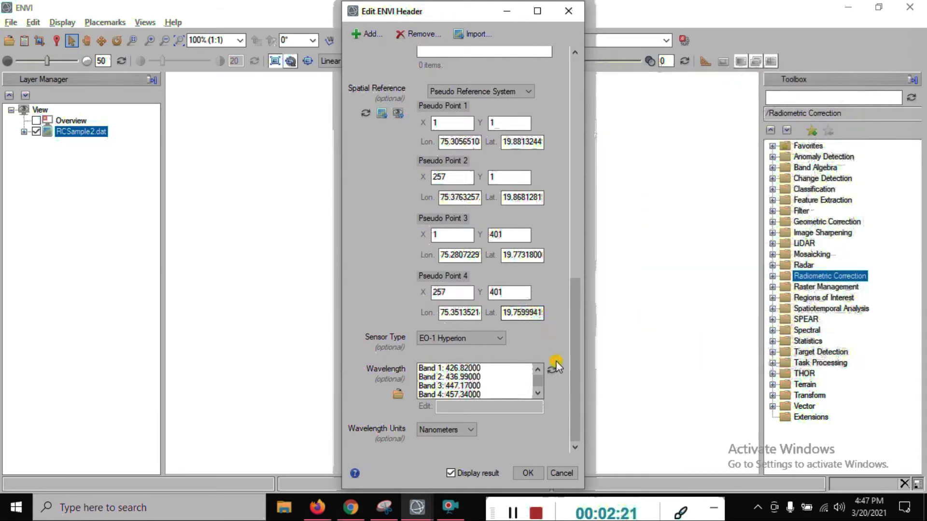
pyautogui.moveTo(572, 375); pyautogui.dragTo(590, 111)
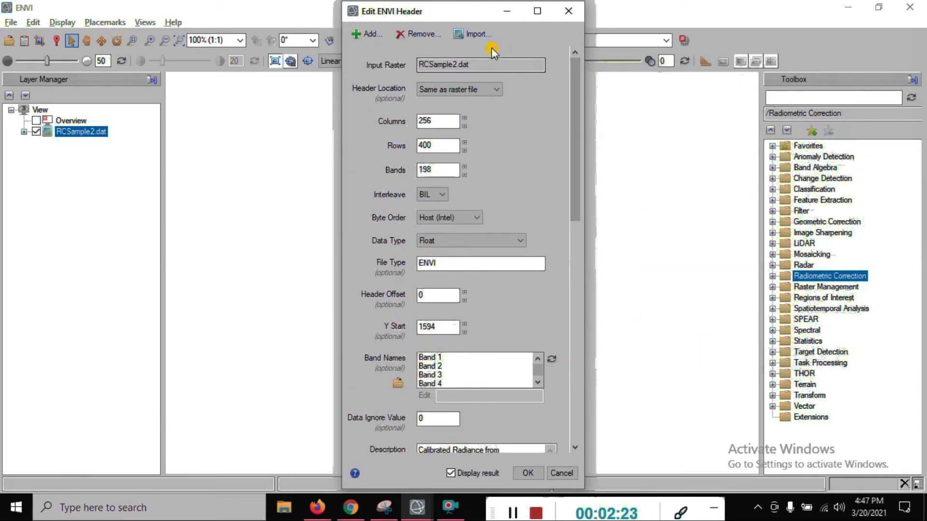
pyautogui.click(473, 34)
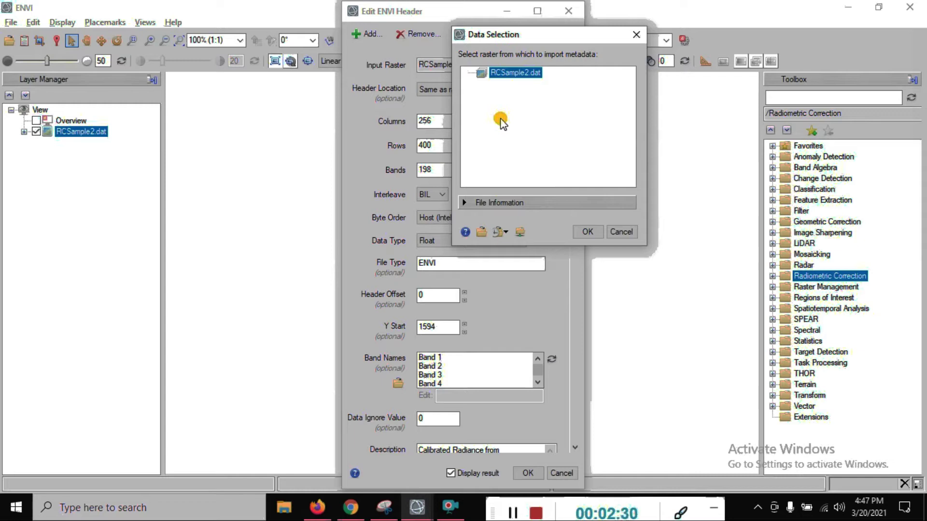
# Step: Pick the SpatialSubset file from Hyperion Practical > Spatial Subset as the metadata source
pyautogui.click(480, 232)
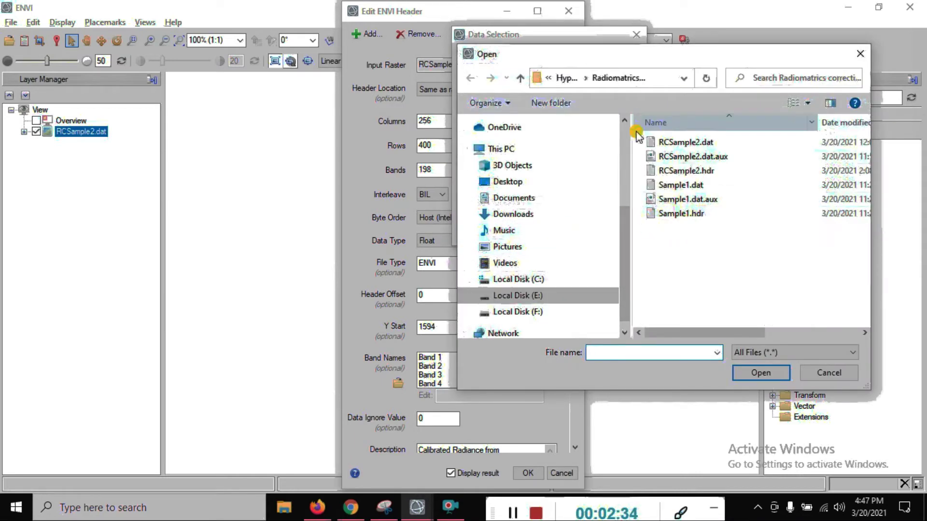
pyautogui.click(568, 80)
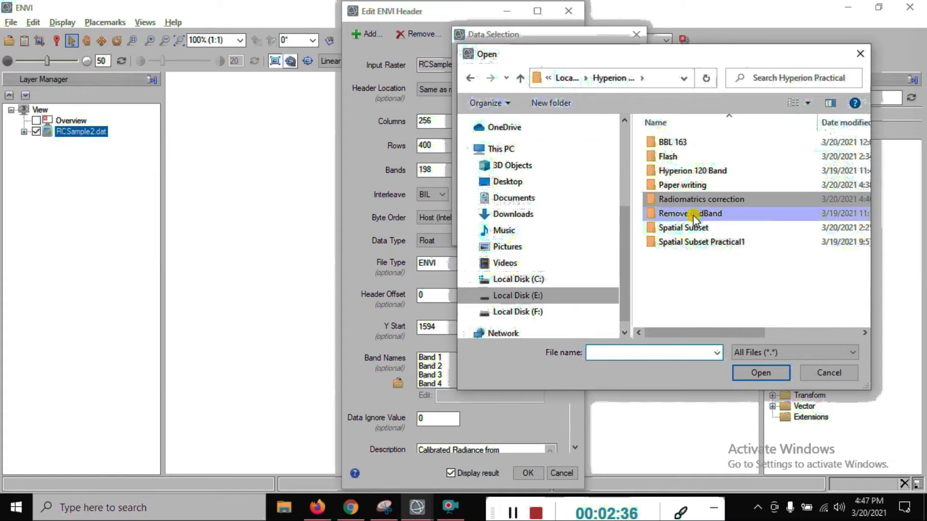
pyautogui.click(687, 230)
pyautogui.doubleClick(687, 230)
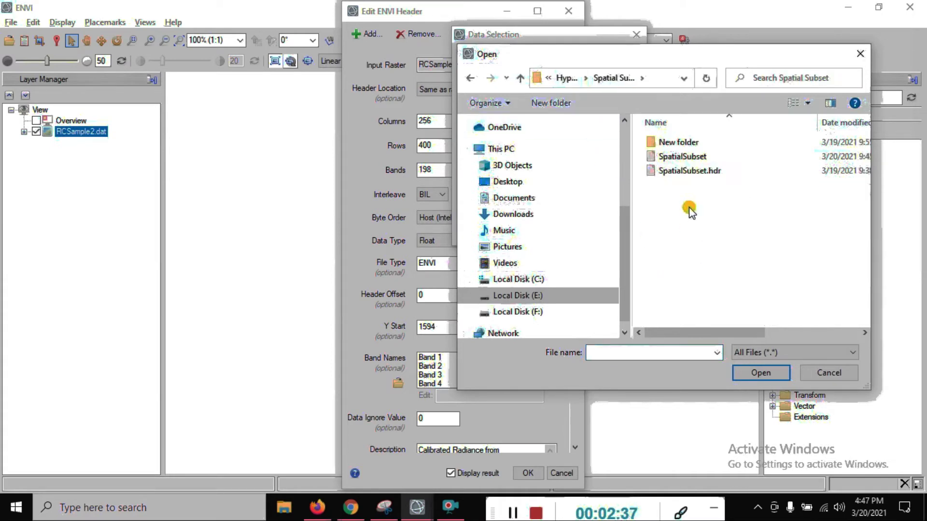
pyautogui.click(681, 156)
pyautogui.click(755, 371)
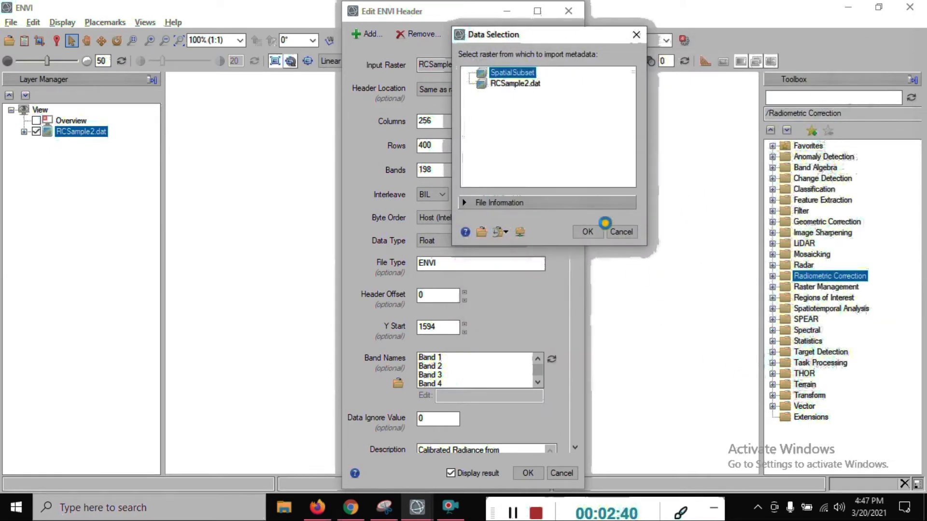
pyautogui.click(587, 232)
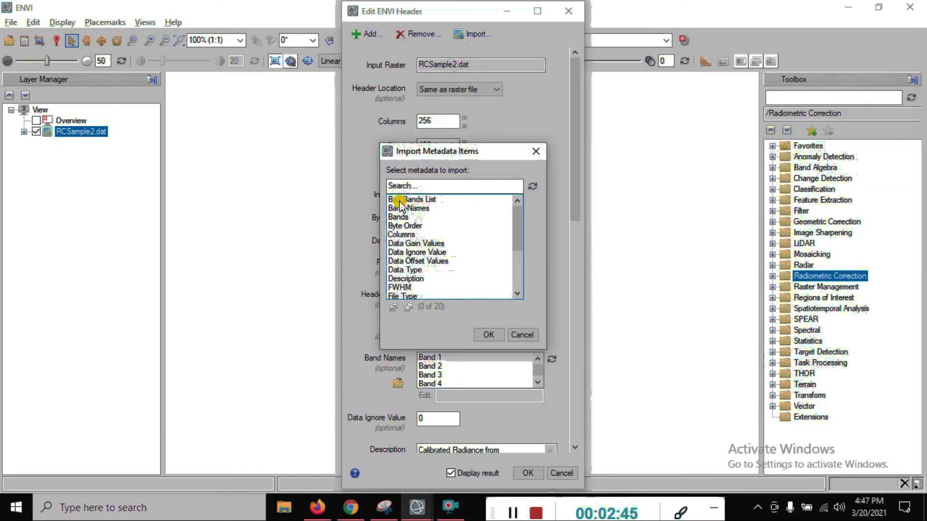
# Step: Select FWHM, File Type, Interleave, Header Offset, Rows, Sensor Type, Spatial Reference, Wavelength, Wavelength Units and Y Start
pyautogui.moveTo(518, 221); pyautogui.dragTo(520, 306)
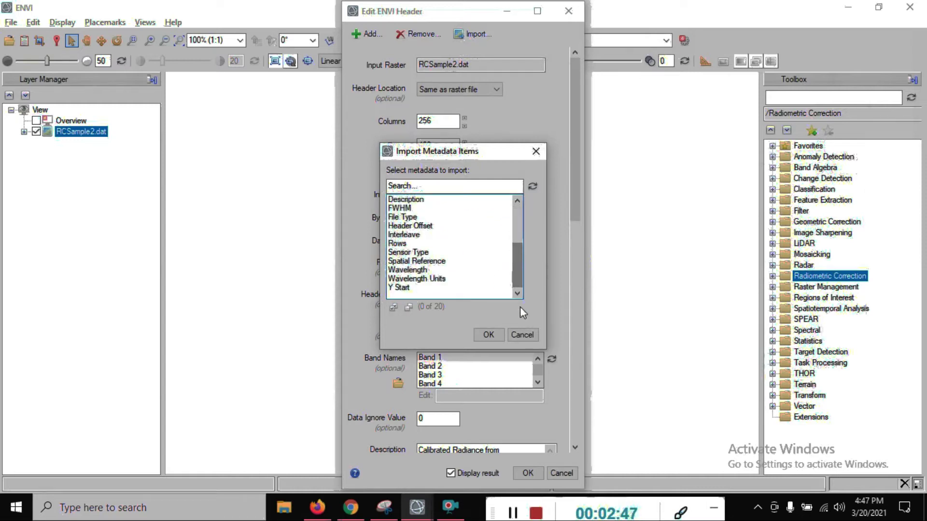
pyautogui.moveTo(514, 270); pyautogui.dragTo(522, 206)
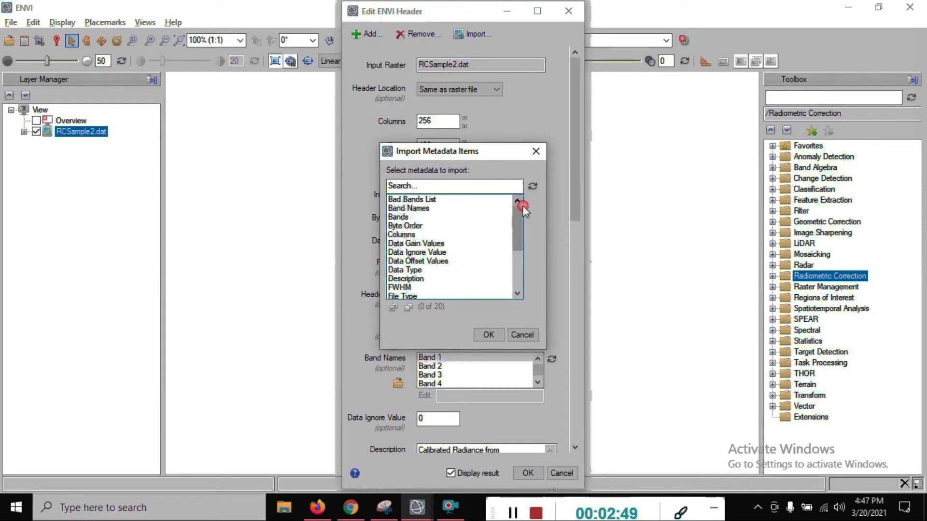
pyautogui.scroll(-3, 437, 248)
pyautogui.scroll(-1, 438, 267)
pyautogui.click(399, 208)
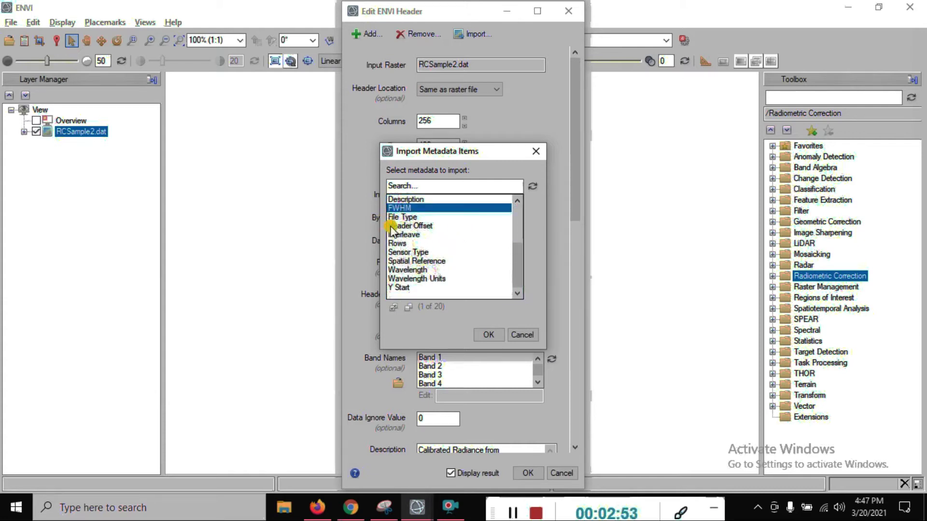
pyautogui.click(394, 218)
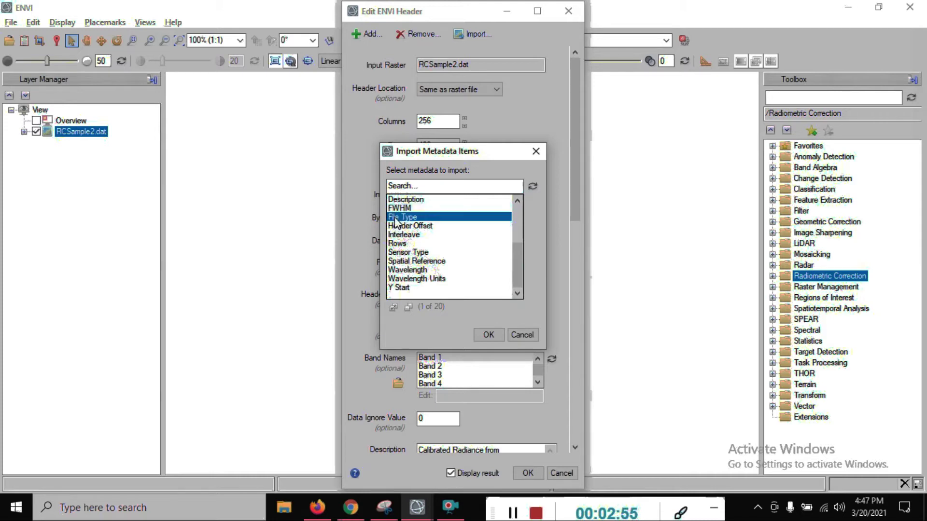
pyautogui.click(399, 234)
pyautogui.click(411, 228)
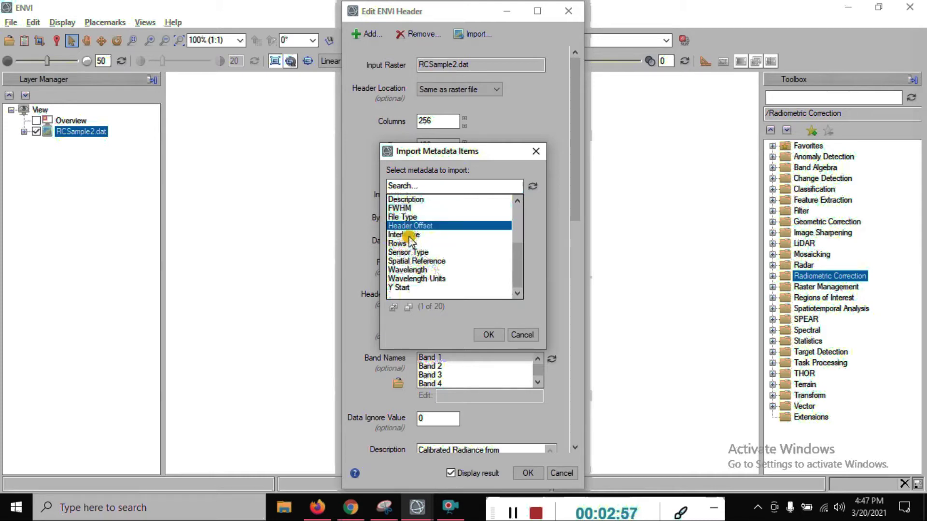
pyautogui.click(410, 236)
pyautogui.click(407, 243)
pyautogui.click(408, 253)
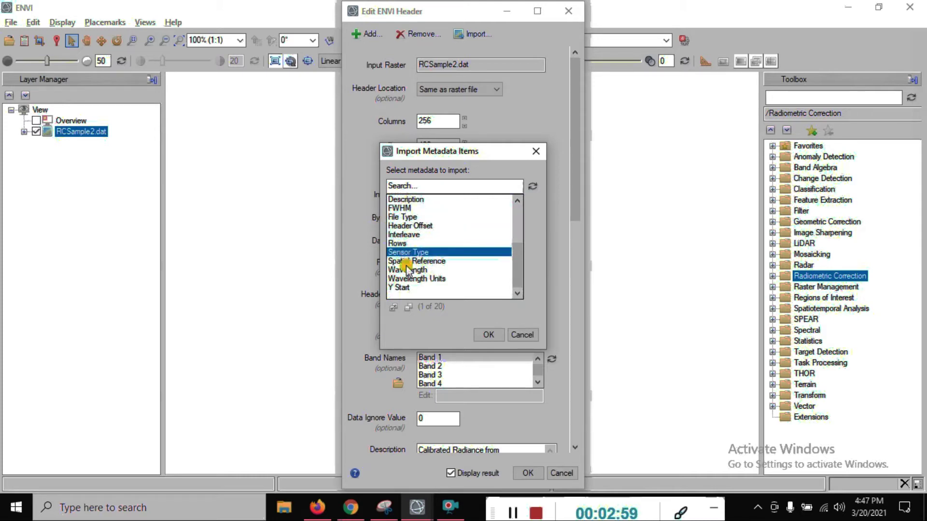
pyautogui.click(407, 261)
pyautogui.click(404, 271)
pyautogui.click(405, 279)
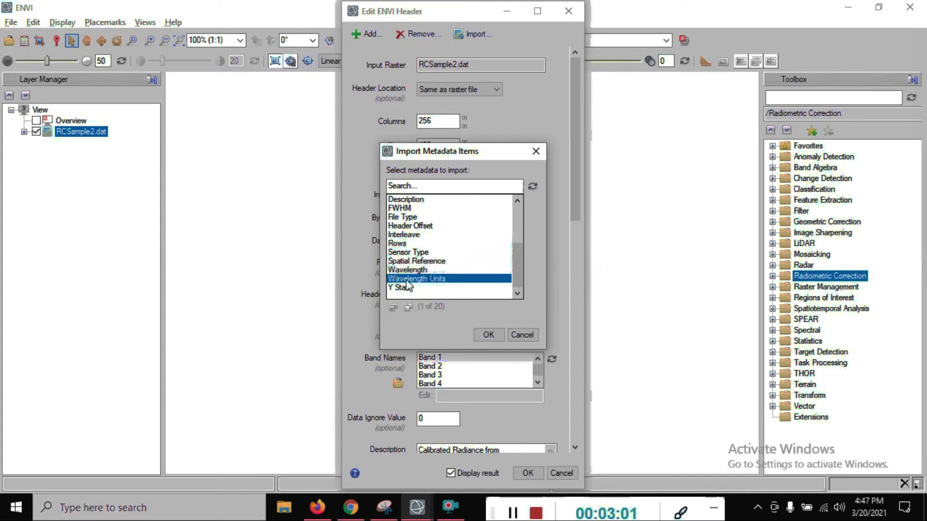
pyautogui.click(406, 288)
# Step: Add Bands and Band Names to the selection and import them into the header
pyautogui.scroll(3, 407, 290)
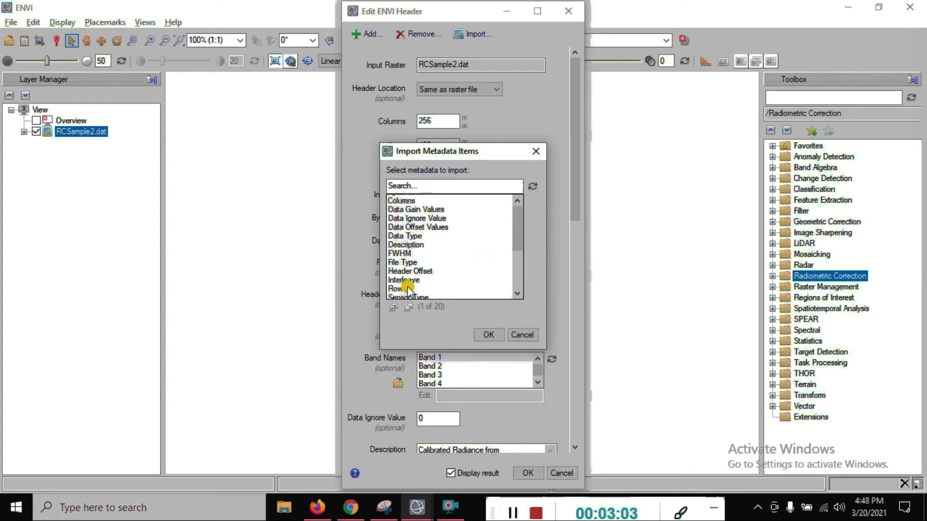
pyautogui.click(404, 219)
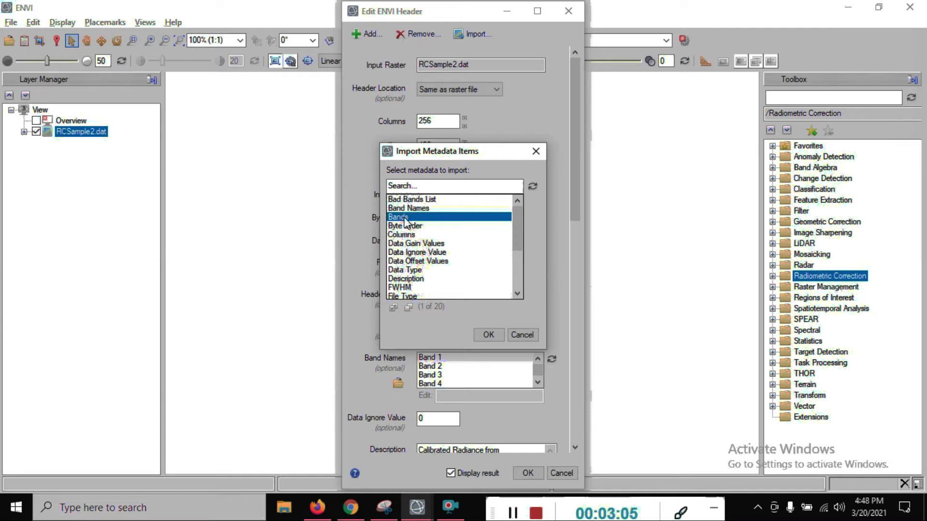
pyautogui.click(408, 208)
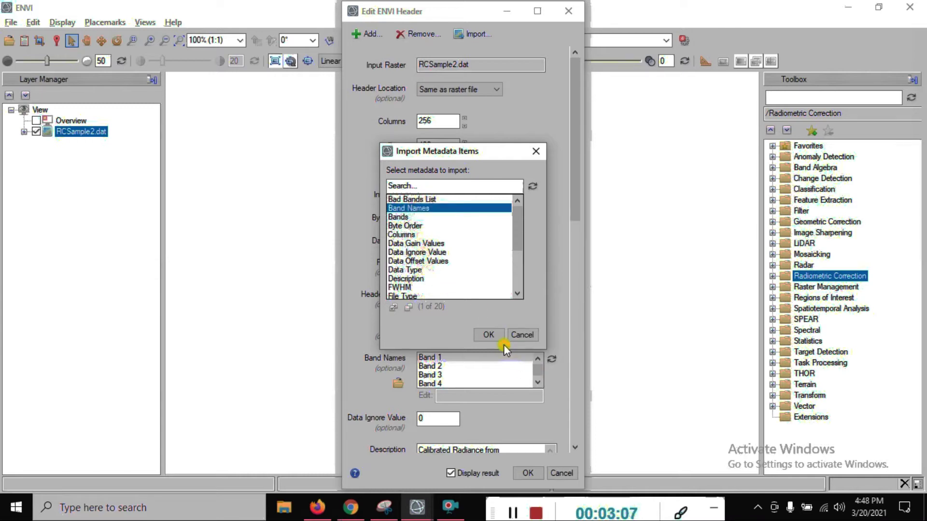
pyautogui.click(521, 334)
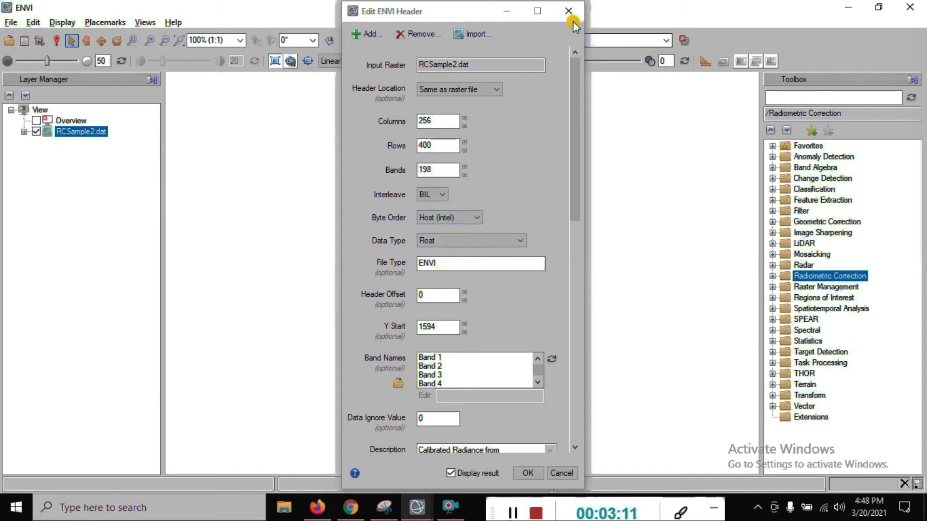
# Step: Close the Edit ENVI Header dialog and expand Radiometric Correction in the Toolbox
pyautogui.click(561, 473)
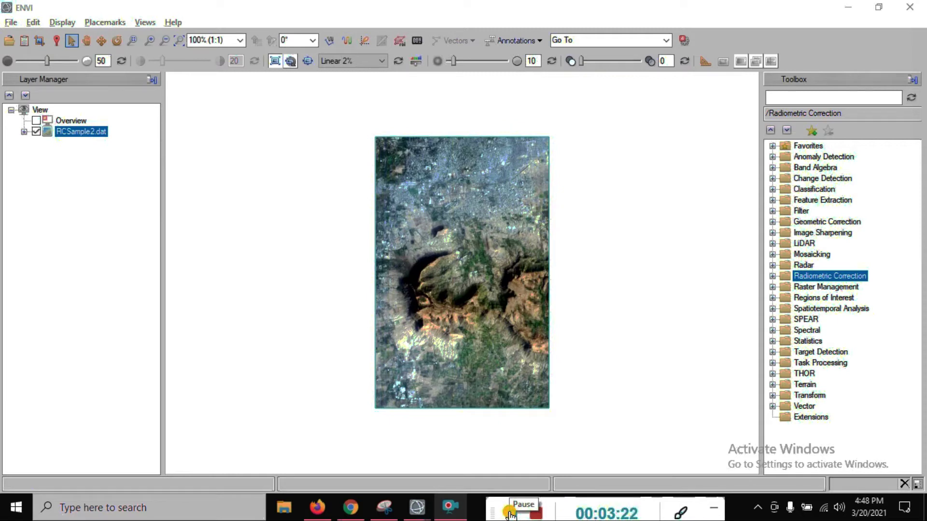
pyautogui.click(778, 277)
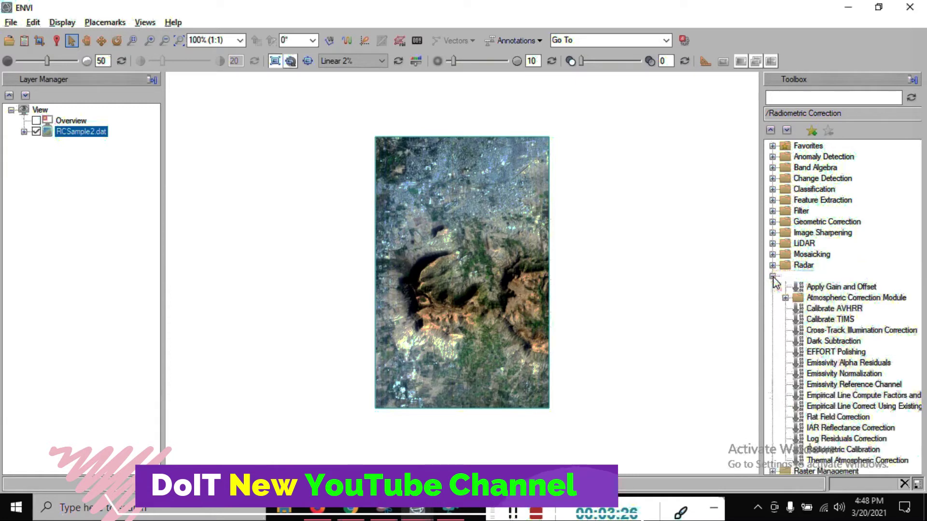
# Step: Launch FLAASH Atmospheric Correction from the Atmospheric Correction Module in the Toolbox
pyautogui.click(785, 299)
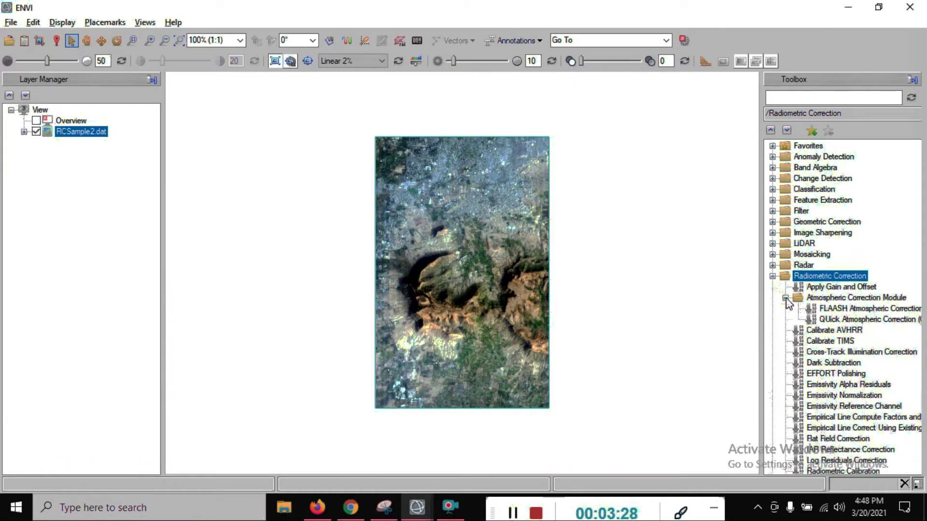
pyautogui.click(866, 300)
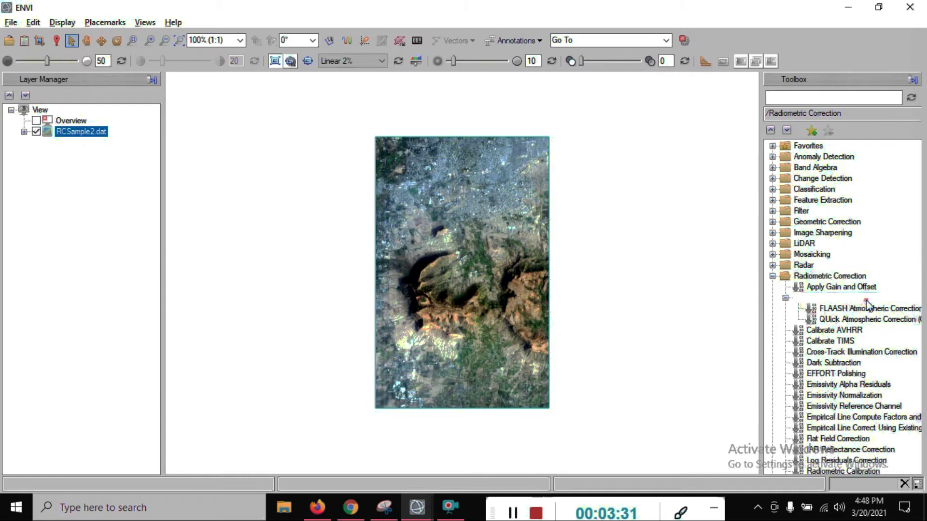
pyautogui.click(853, 308)
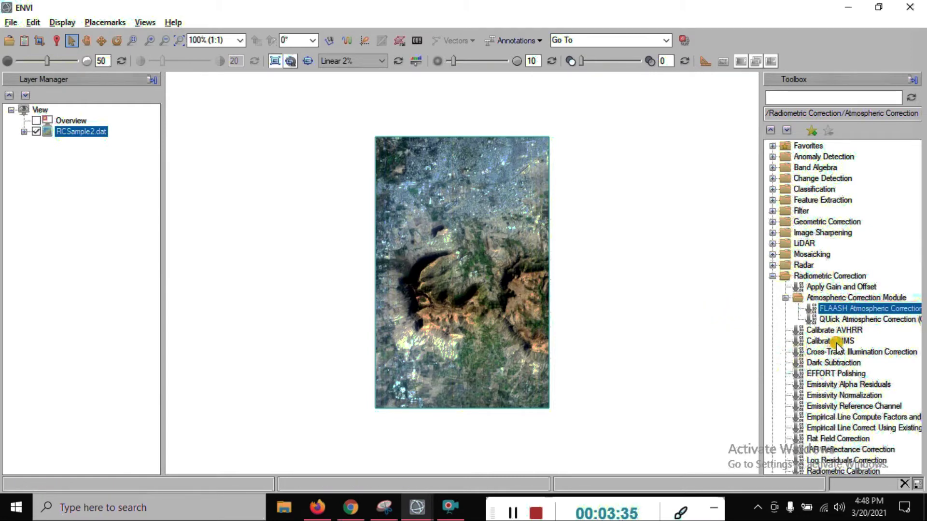
pyautogui.doubleClick(831, 309)
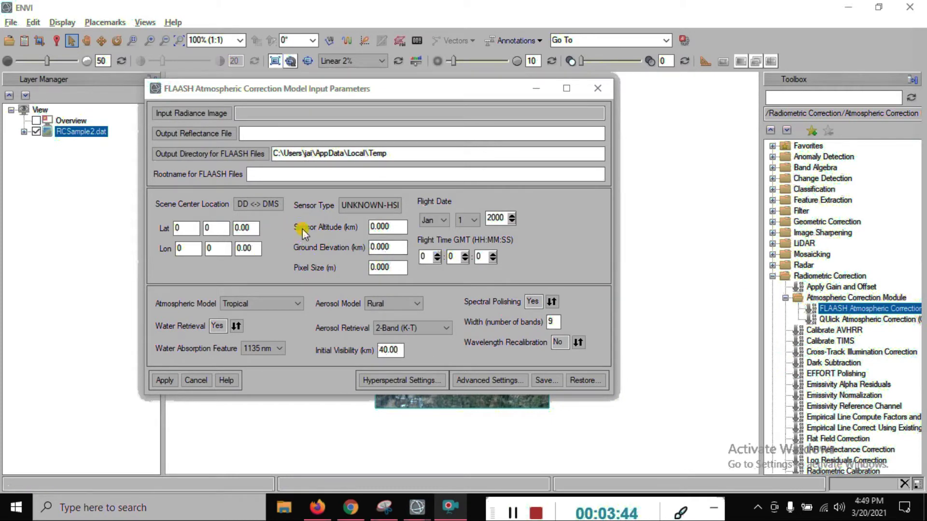
# Step: Choose RCSample2.dat as the FLAASH input radiance image
pyautogui.click(255, 114)
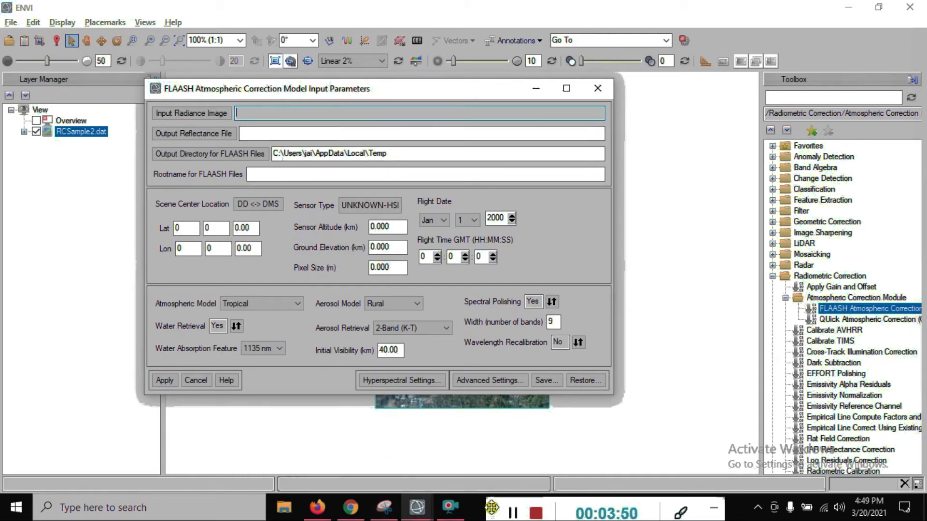
pyautogui.click(681, 512)
pyautogui.click(756, 510)
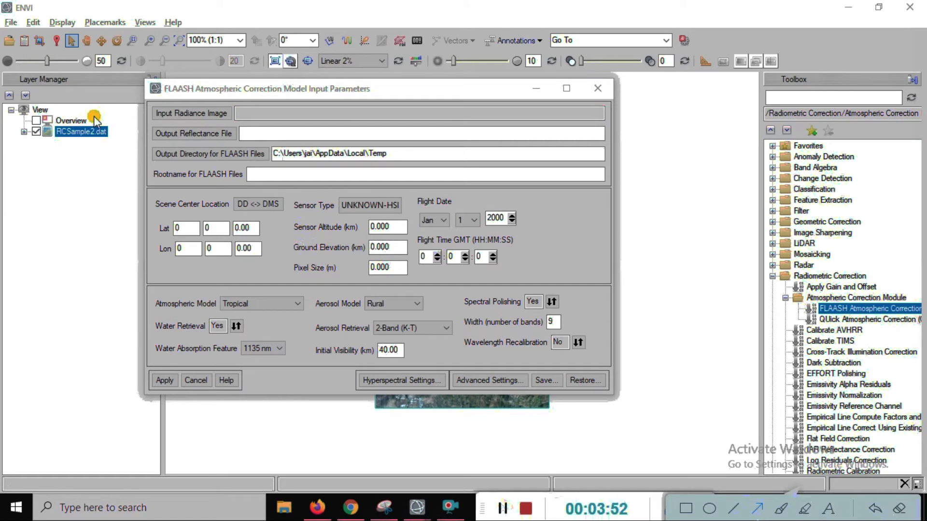
pyautogui.moveTo(178, 130); pyautogui.dragTo(225, 115)
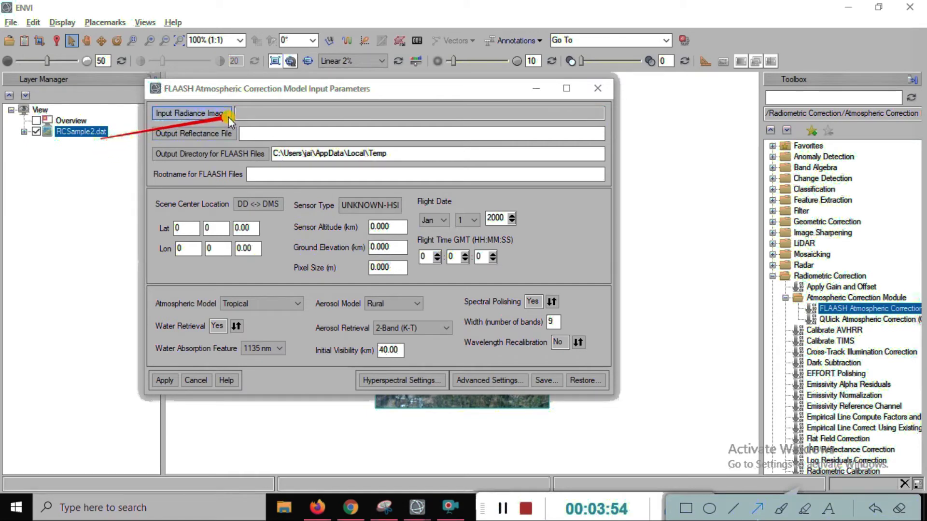
pyautogui.click(757, 509)
pyautogui.click(256, 115)
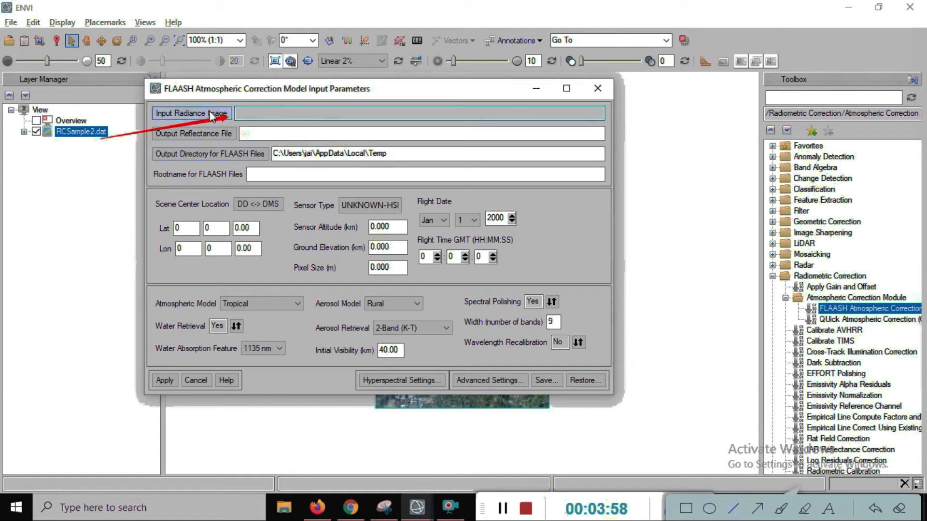
pyautogui.click(212, 113)
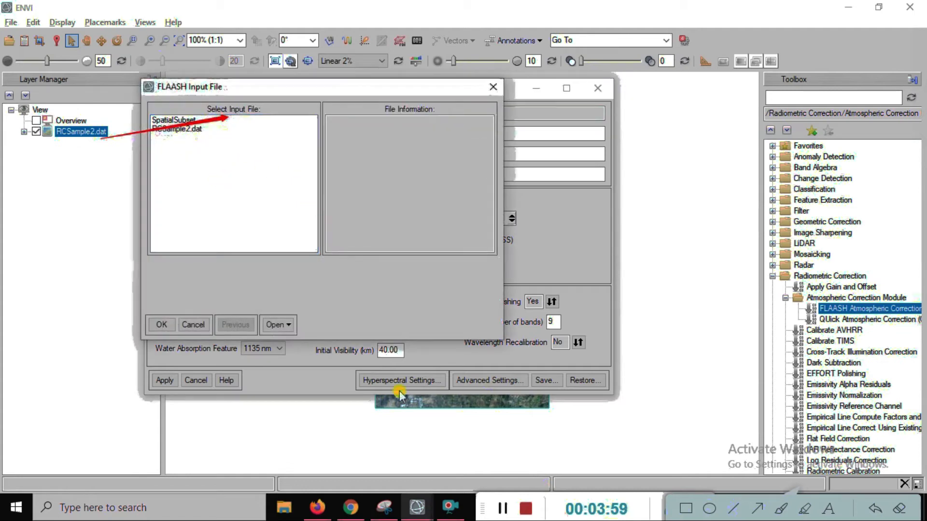
pyautogui.click(899, 509)
pyautogui.click(192, 128)
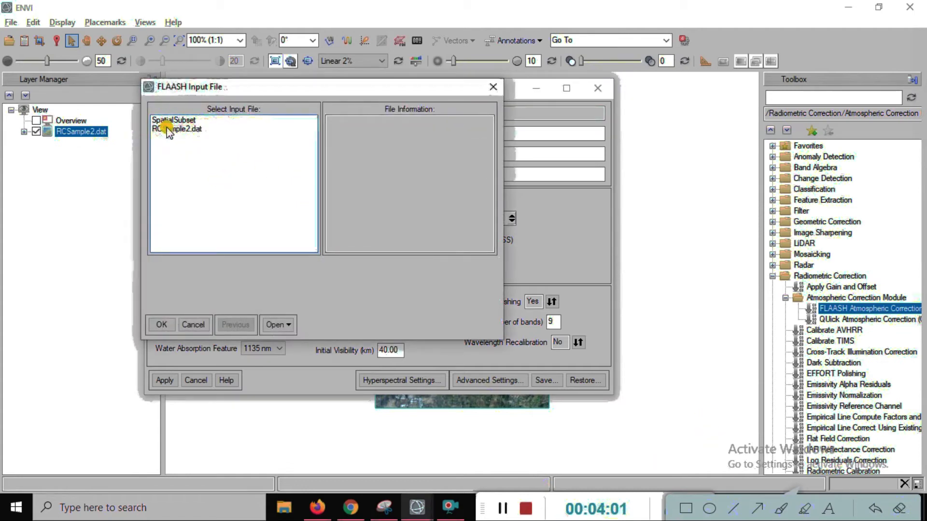
pyautogui.click(163, 324)
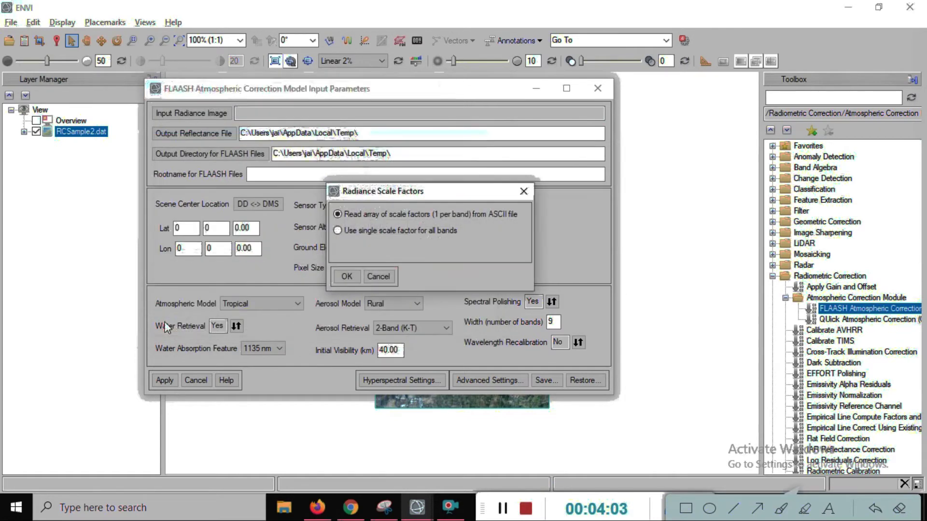
# Step: Apply a single scale factor of 1.000000 to all bands
pyautogui.click(355, 231)
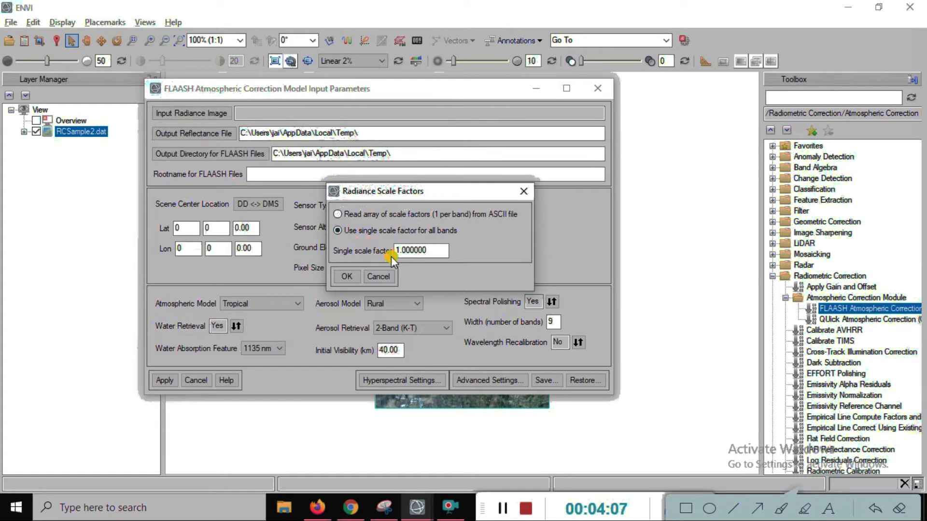
pyautogui.click(346, 278)
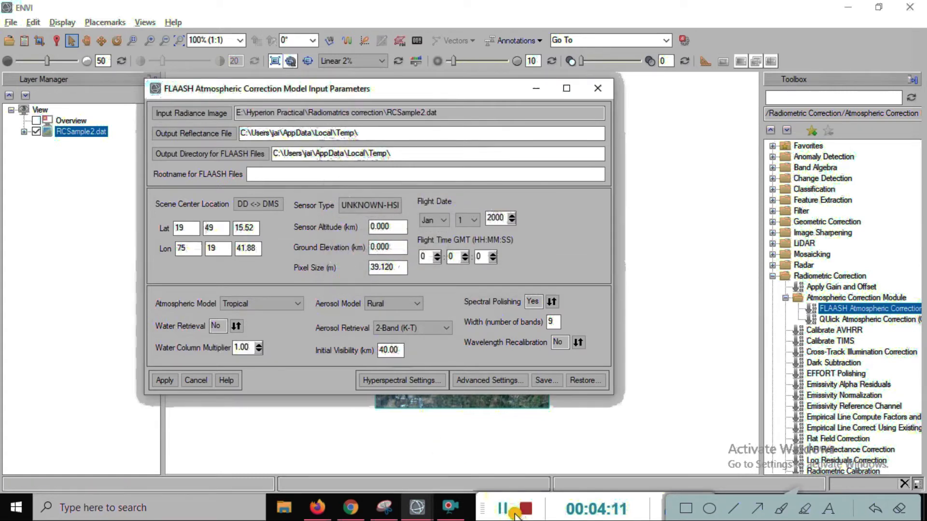
pyautogui.click(186, 138)
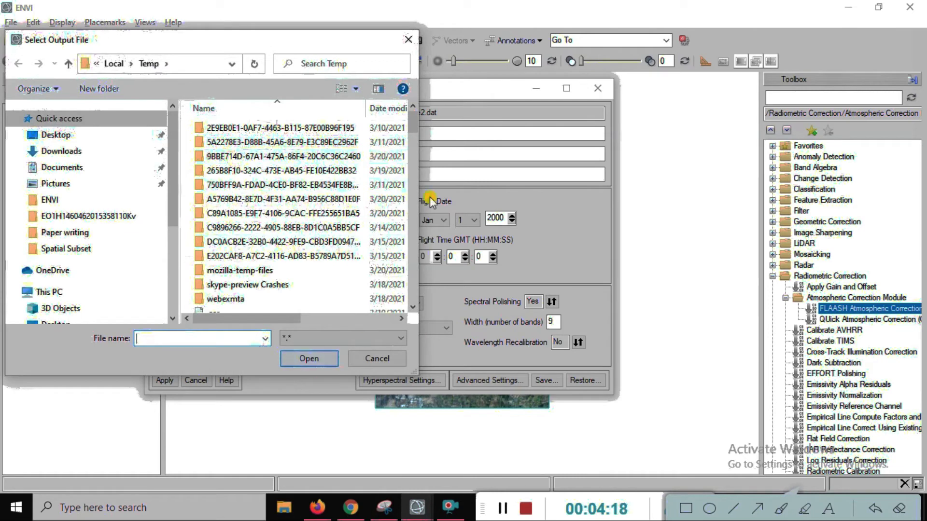
# Step: Browse to E:\Hyperion Practical for the output reflectance file
pyautogui.click(407, 39)
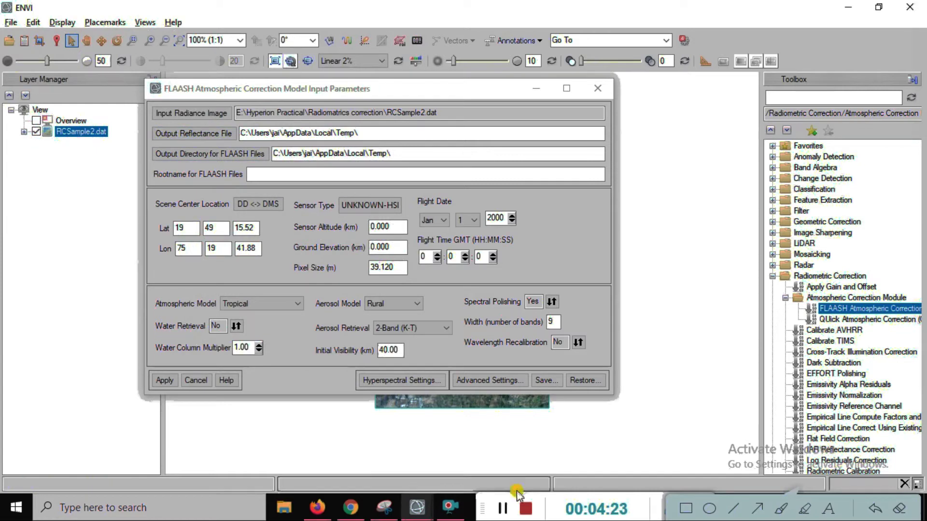
pyautogui.click(226, 133)
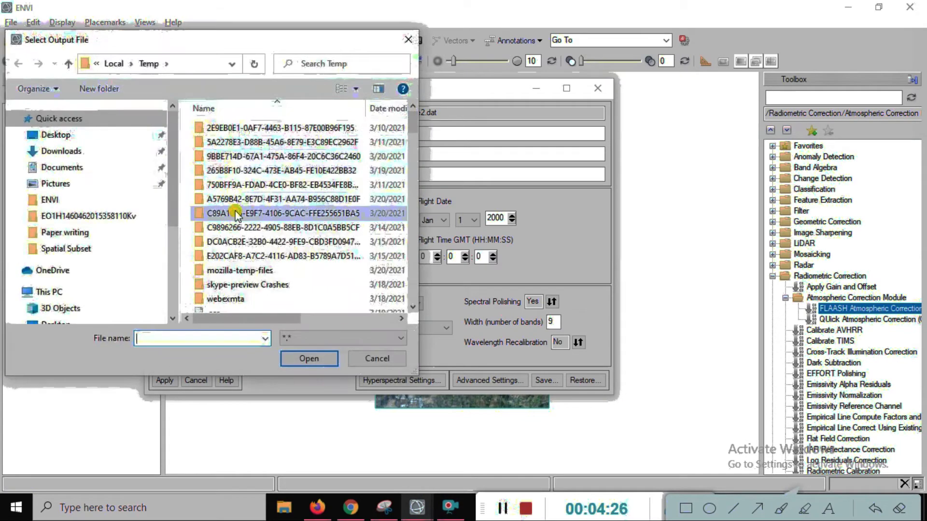
pyautogui.scroll(-2, 109, 274)
pyautogui.scroll(-2, 91, 320)
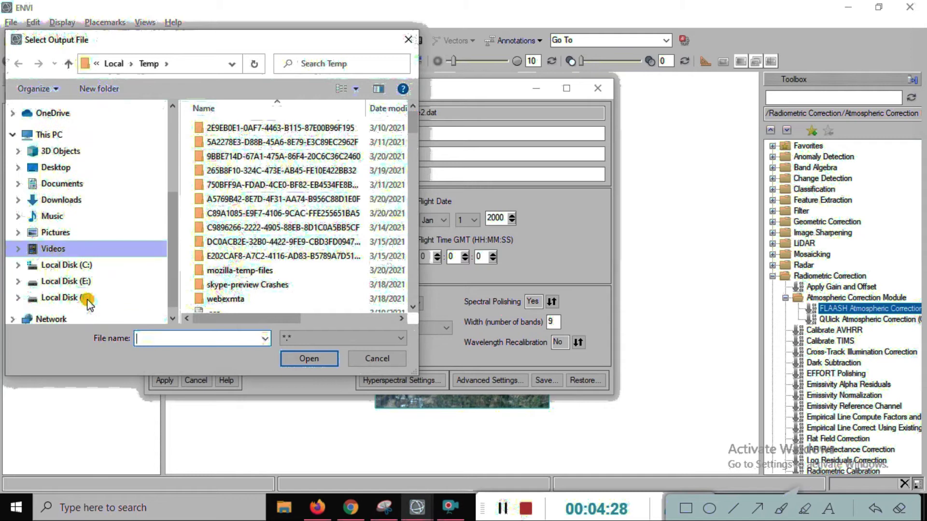
pyautogui.click(60, 281)
pyautogui.doubleClick(244, 158)
pyautogui.click(243, 173)
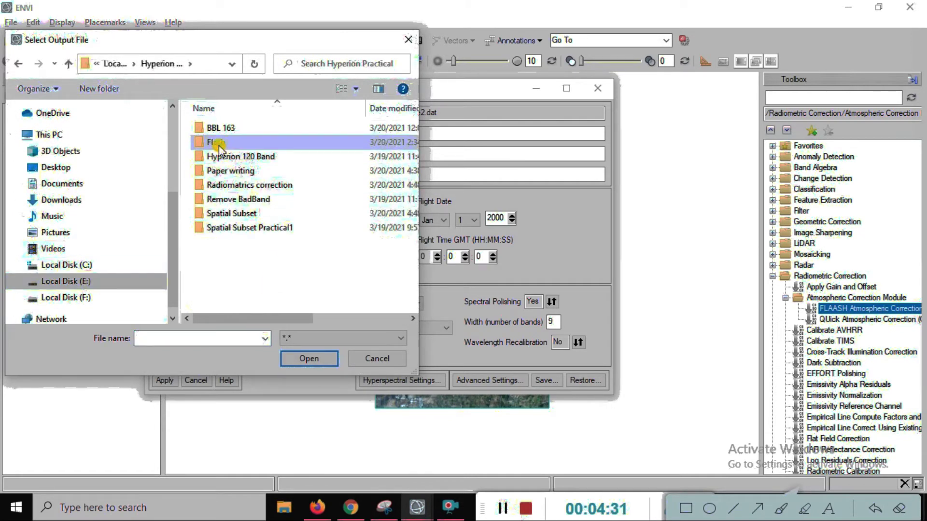
# Step: Create a FLAASH Atmo-Correction folder and set Flassh inside it as the output file
pyautogui.click(104, 89)
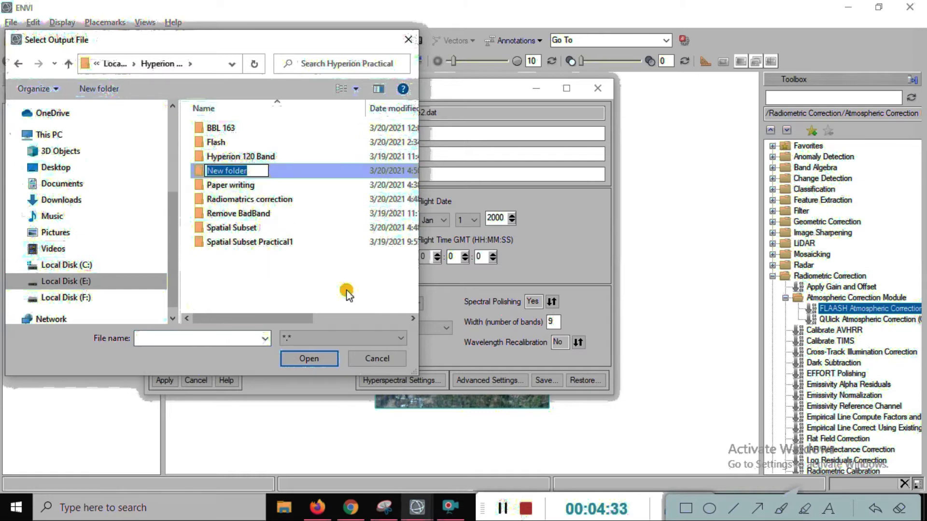
pyautogui.write('F')
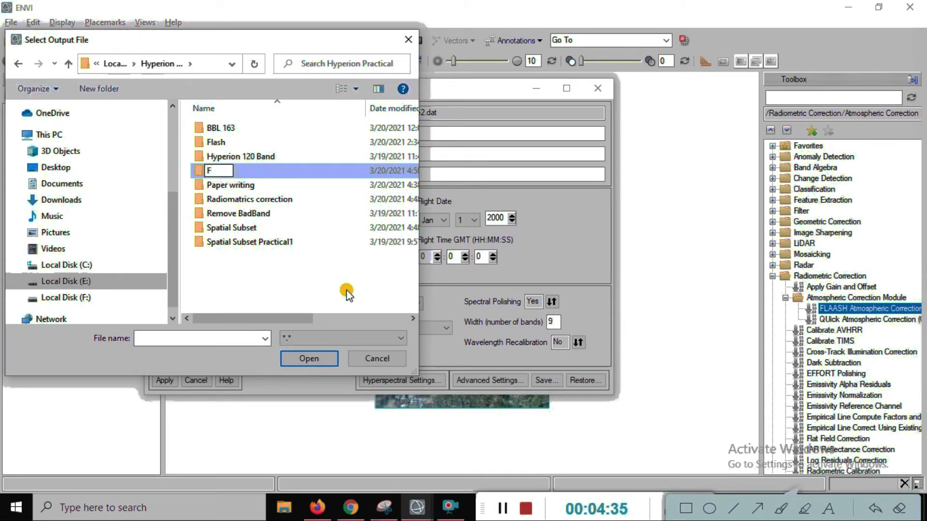
pyautogui.write('LAA')
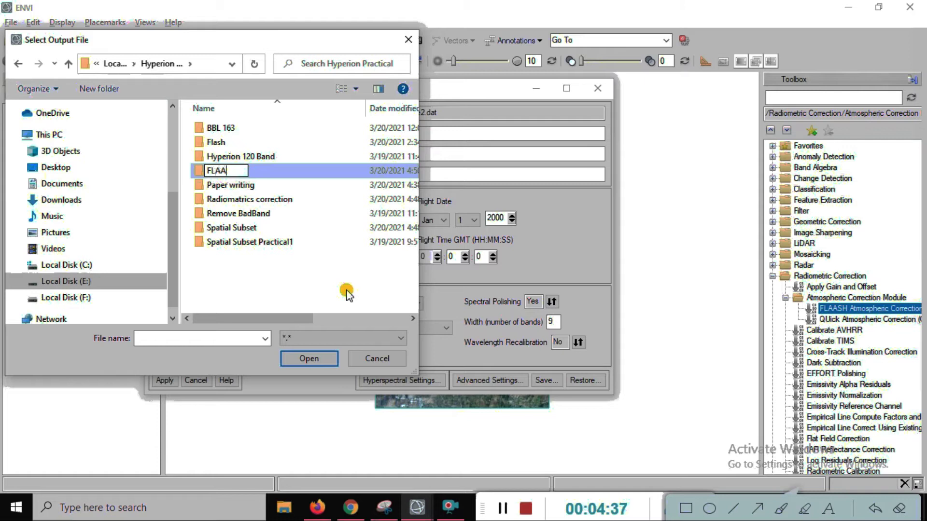
pyautogui.write('SH A')
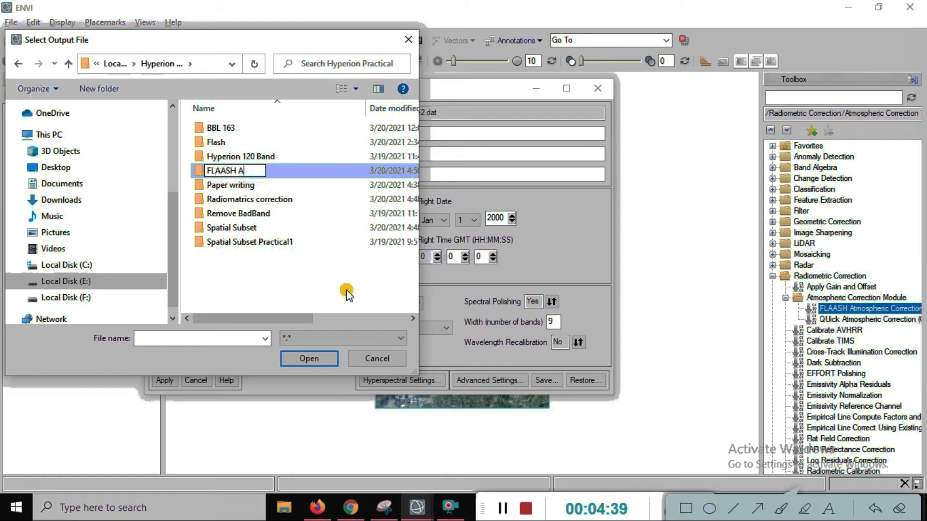
pyautogui.write('u')
pyautogui.press('BackSpace')
pyautogui.write('tmo-C')
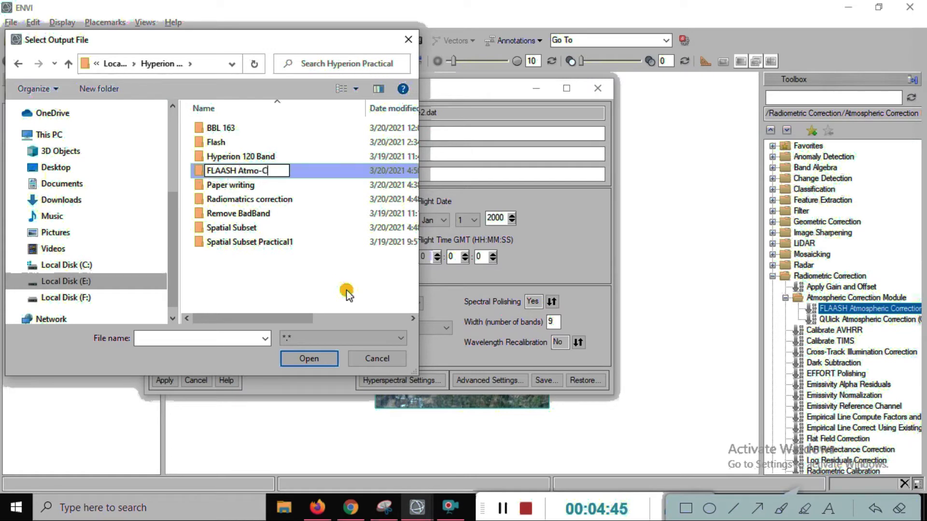
pyautogui.write('orrection')
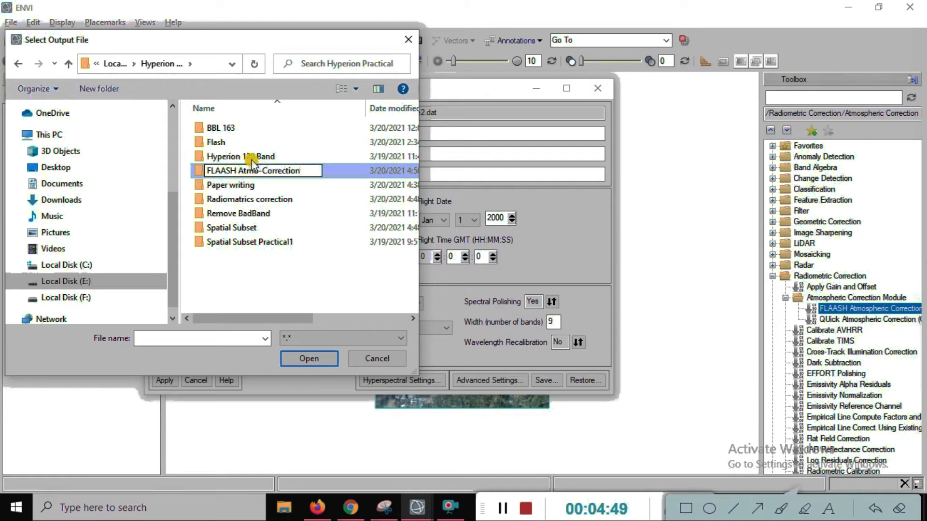
pyautogui.press('Return')
pyautogui.click(324, 360)
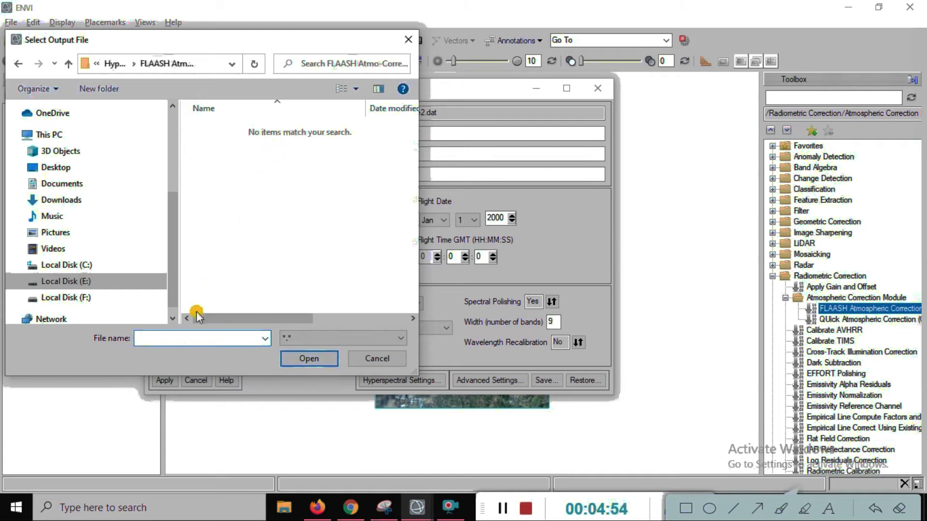
pyautogui.write('Flassh')
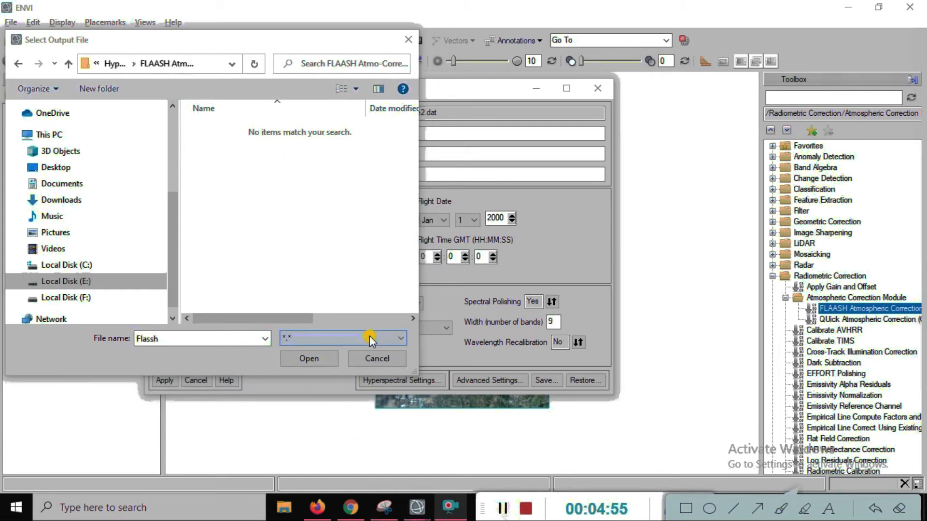
pyautogui.click(312, 360)
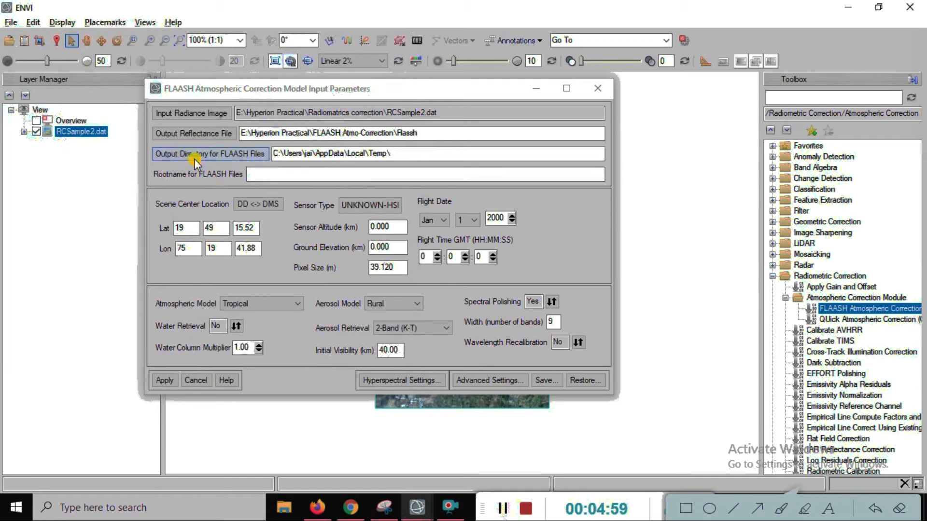
# Step: Start choosing the FLAASH files output directory, expanding This PC in the folder tree
pyautogui.click(235, 150)
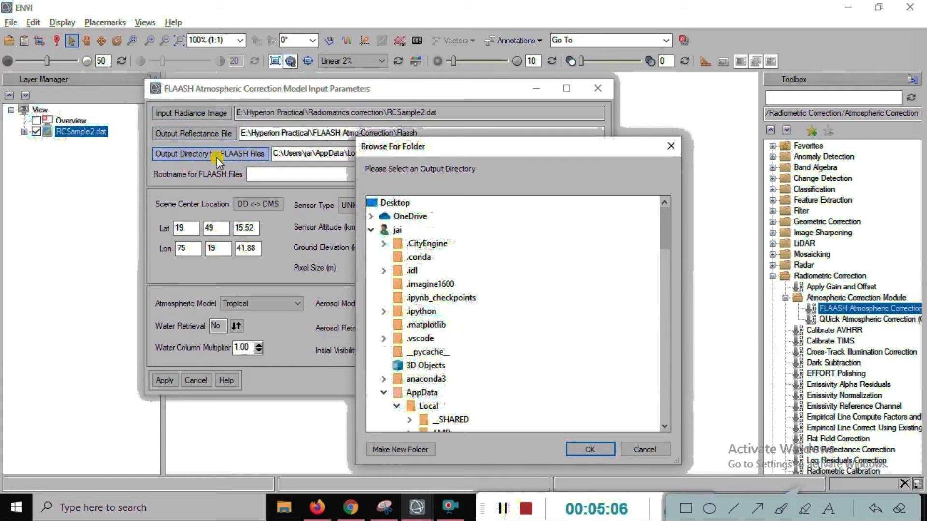
pyautogui.scroll(-8, 412, 375)
pyautogui.scroll(-14, 459, 381)
pyautogui.scroll(5, 464, 388)
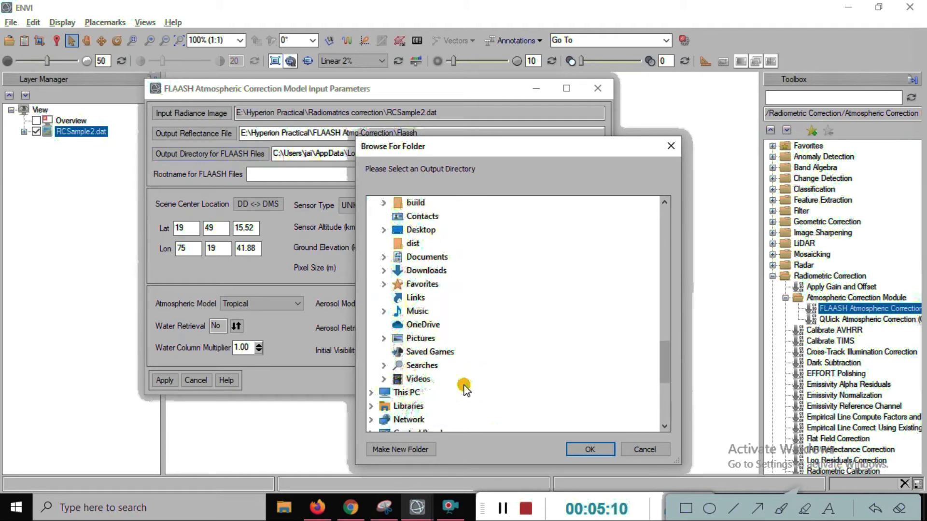
pyautogui.scroll(-5, 408, 367)
pyautogui.scroll(4, 411, 384)
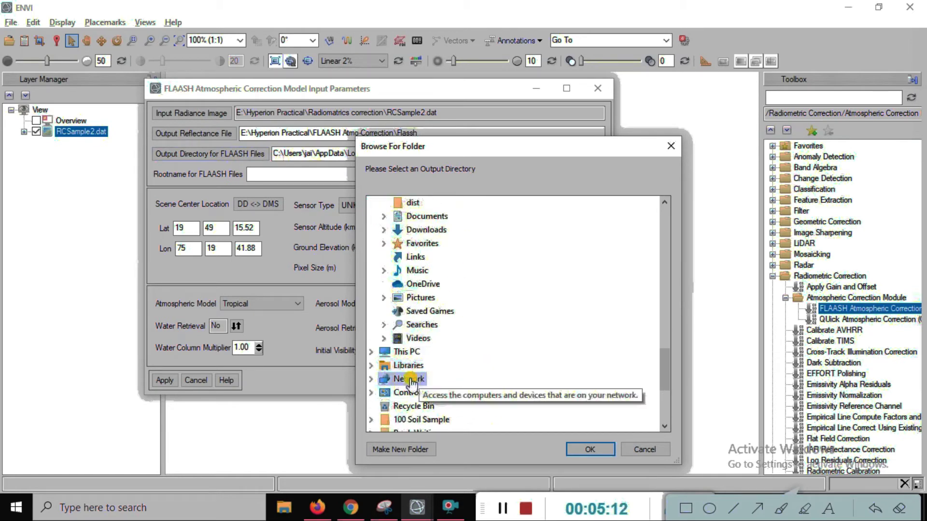
pyautogui.click(371, 352)
# Step: Set E:\Hyperion Practical\FLAASH Atmo-Correction as the FLAASH output directory
pyautogui.scroll(-3, 483, 352)
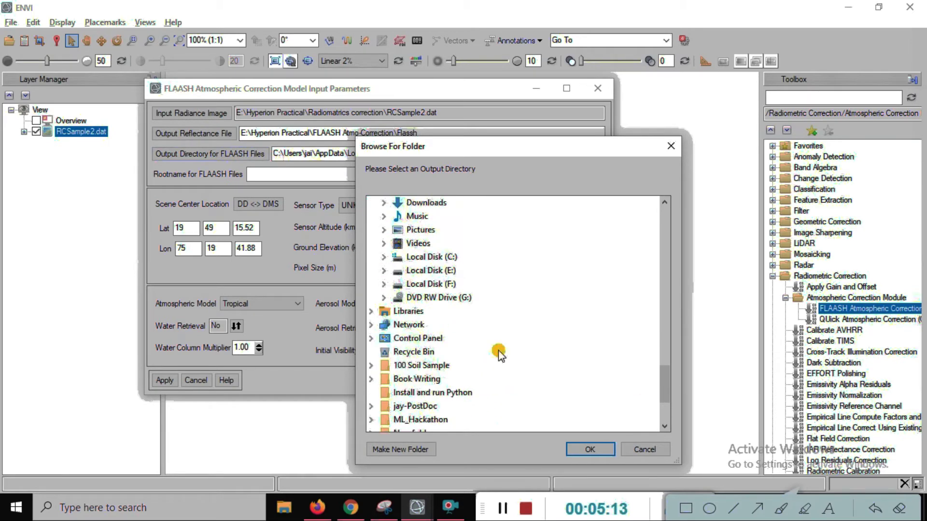
pyautogui.doubleClick(436, 270)
pyautogui.click(446, 311)
pyautogui.doubleClick(446, 311)
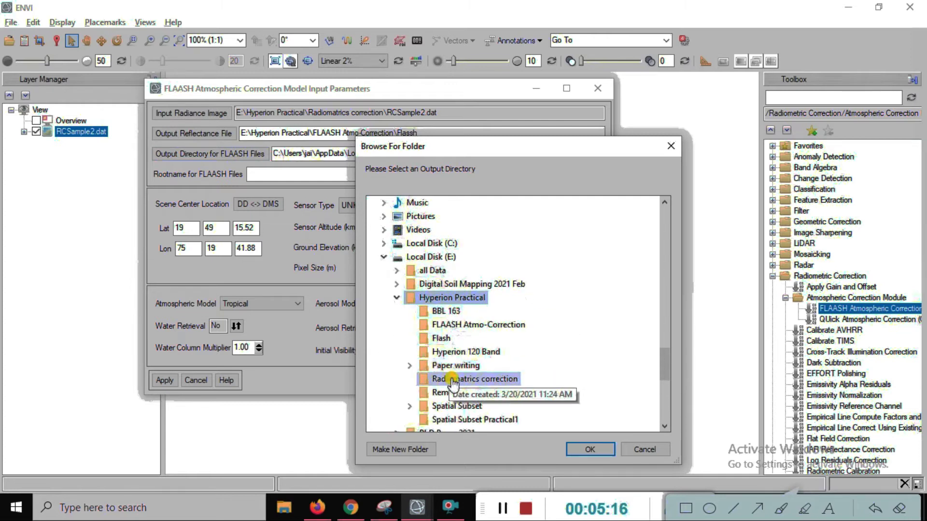
pyautogui.click(463, 324)
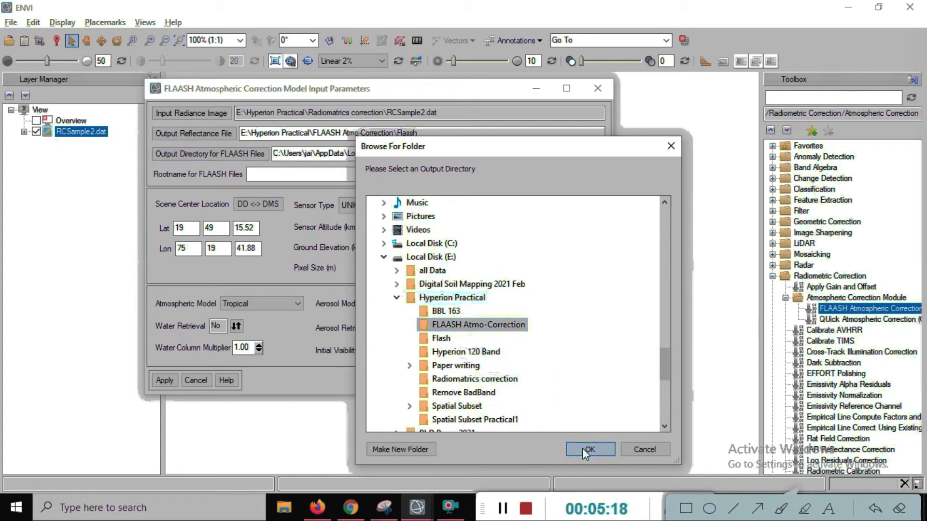
pyautogui.click(588, 449)
pyautogui.click(306, 174)
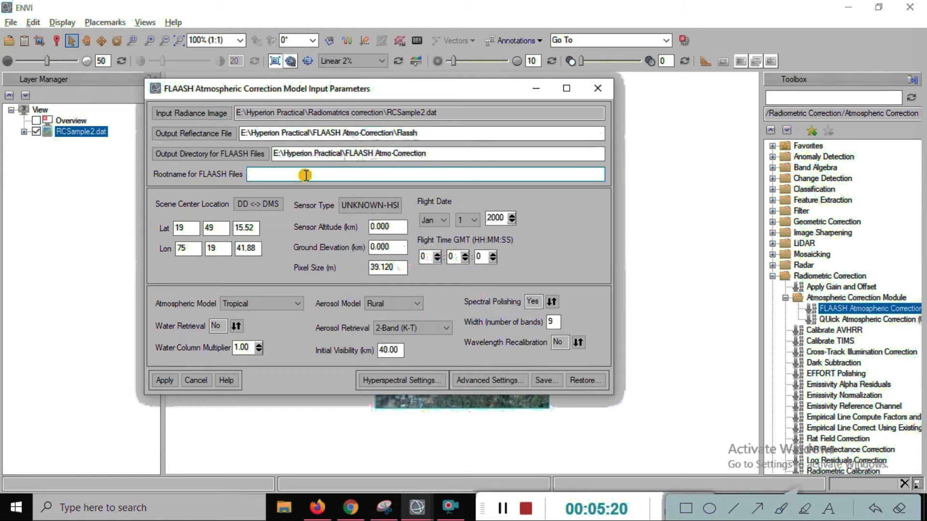
# Step: Enter RootFlaashFile as the root name for the FLAASH output files
pyautogui.write('F')
pyautogui.write('R')
pyautogui.write('ootFlass')
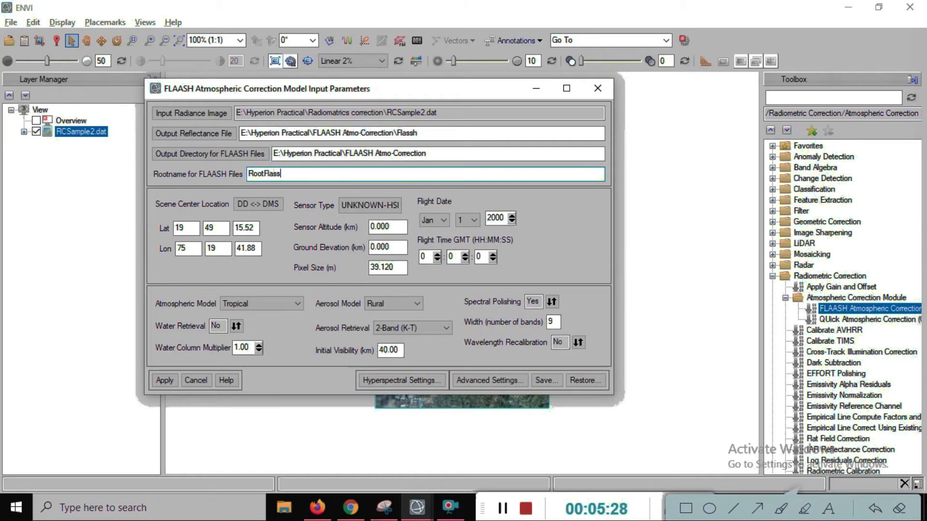
pyautogui.write('aFl')
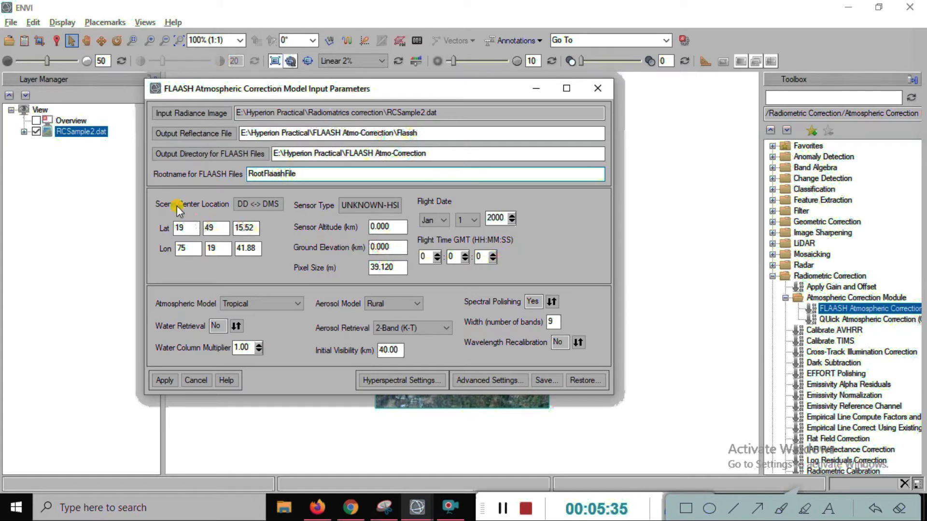
# Step: Set the sensor type to HYPERION and the sensor altitude to 705 km
pyautogui.click(381, 206)
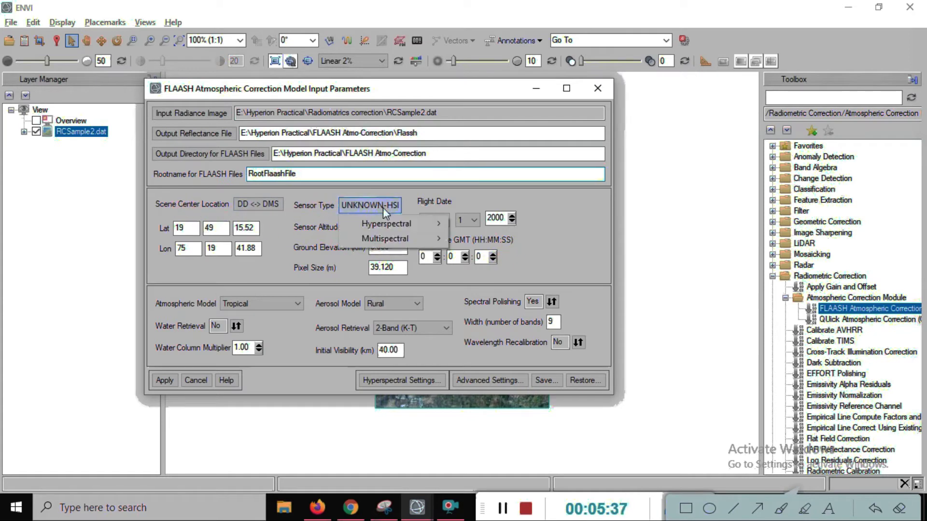
pyautogui.moveTo(392, 227)
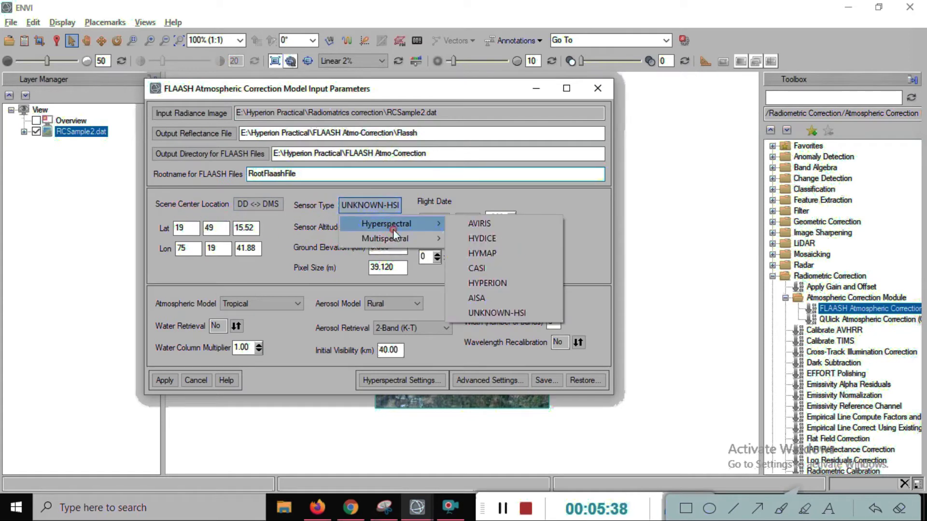
pyautogui.click(503, 281)
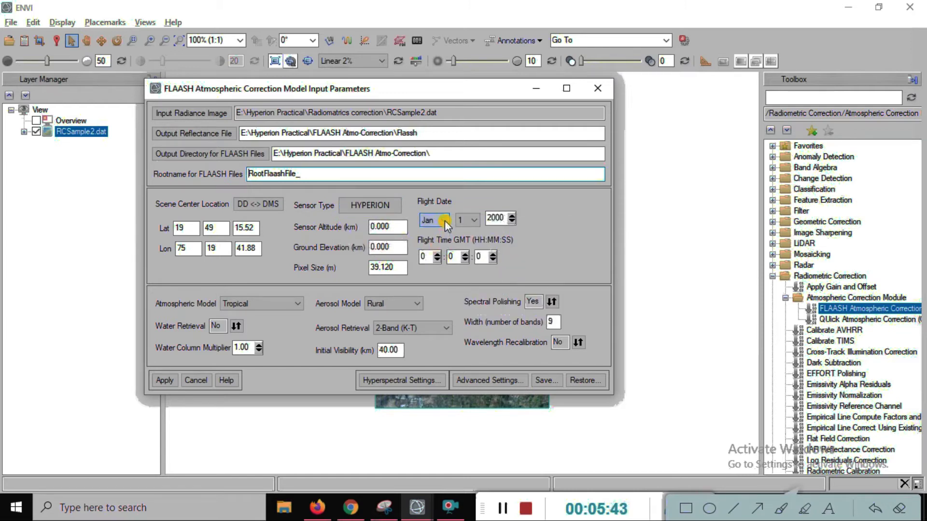
pyautogui.click(389, 226)
pyautogui.moveTo(388, 226); pyautogui.dragTo(369, 226)
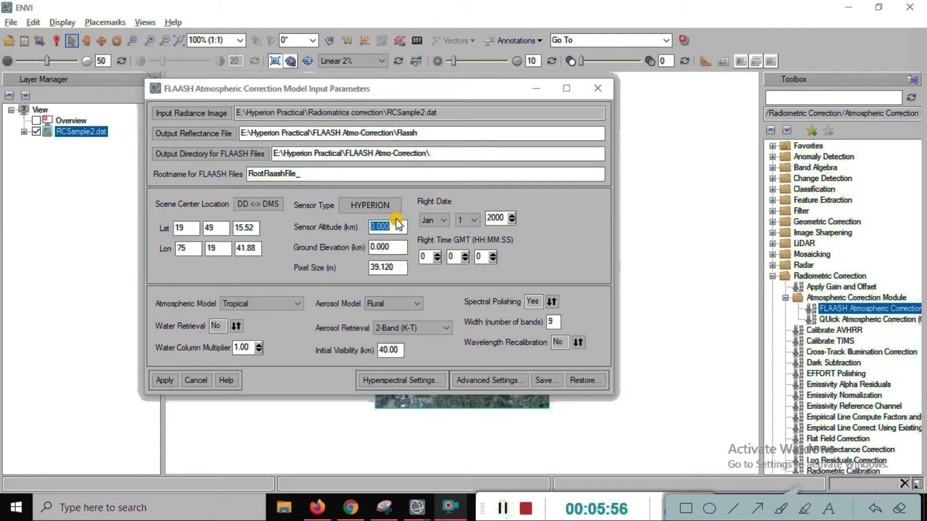
pyautogui.press('Home')
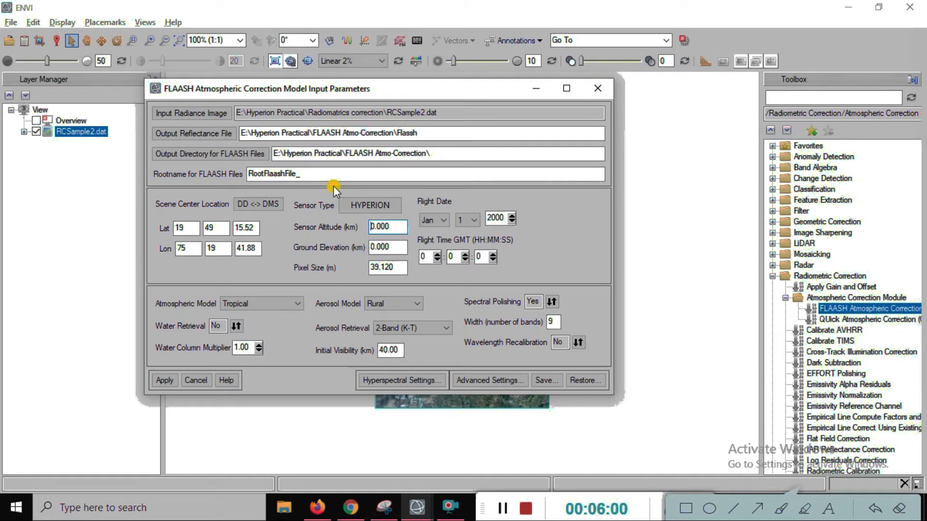
pyautogui.hotkey('shift', 'End')
pyautogui.write('70')
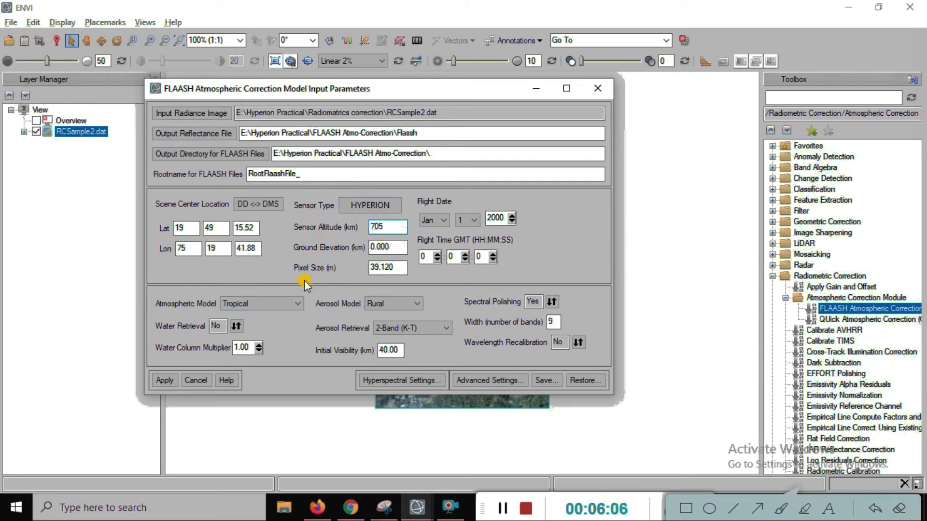
# Step: Replace the ground elevation value with 0.12 km
pyautogui.click(396, 246)
pyautogui.moveTo(396, 247); pyautogui.dragTo(340, 245)
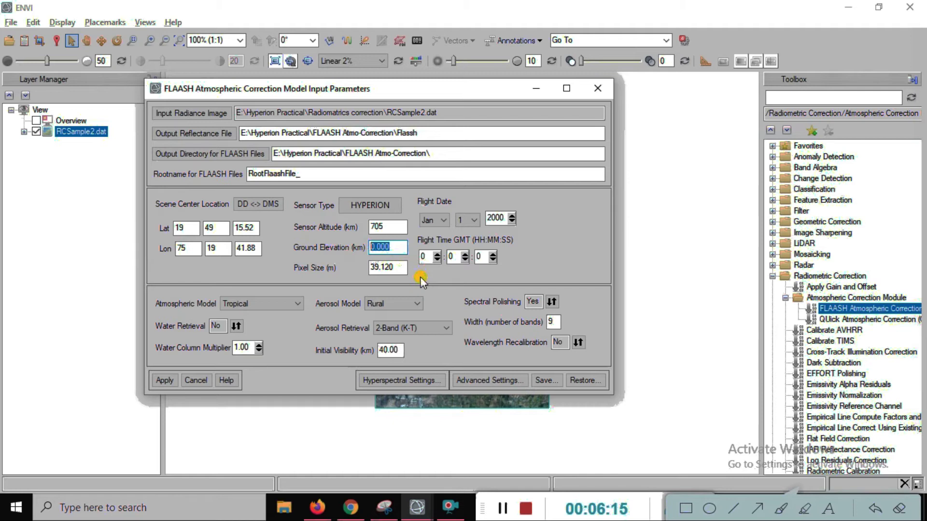
pyautogui.write('.')
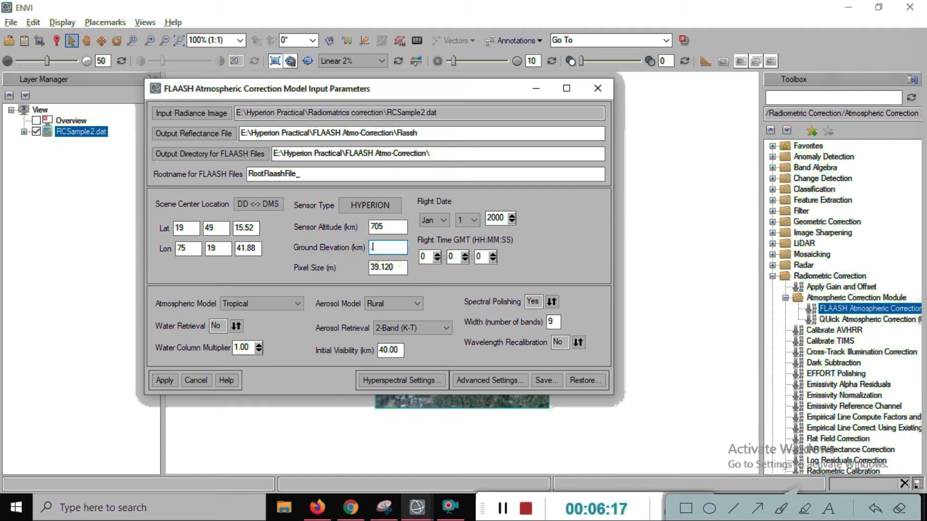
pyautogui.press('BackSpace')
pyautogui.press('BackSpace')
pyautogui.press('BackSpace')
pyautogui.press('BackSpace')
pyautogui.write('0.12')
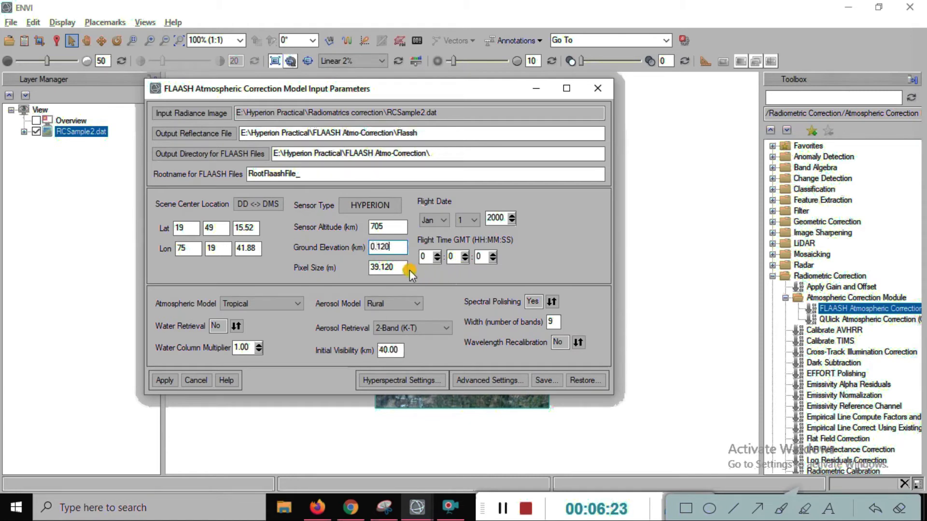
# Step: Set the pixel size to 30 m and the flight date to 29 Sep 2015
pyautogui.press('Tab')
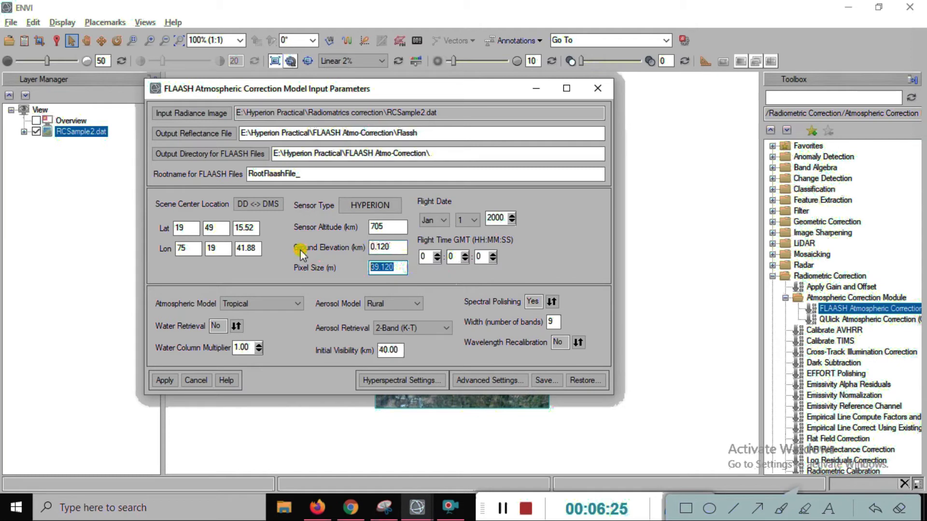
pyautogui.write('30')
pyautogui.click(447, 219)
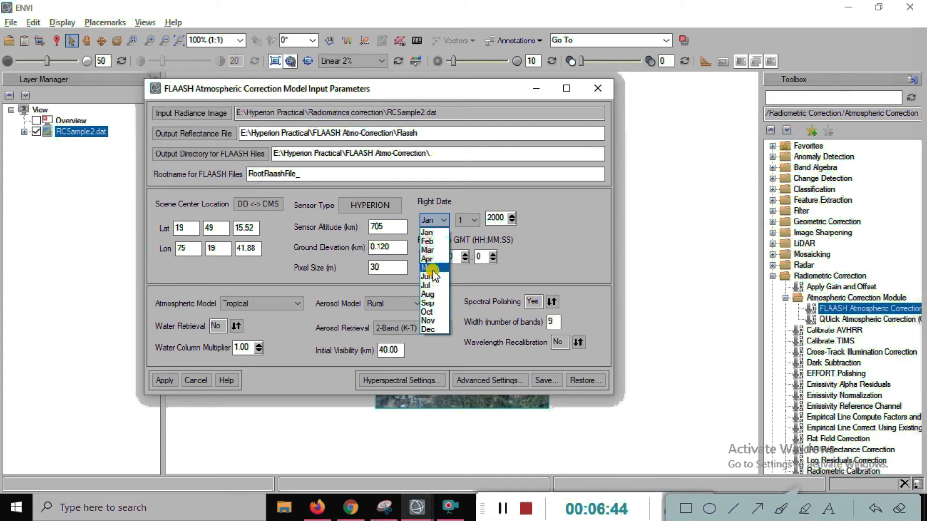
pyautogui.click(430, 301)
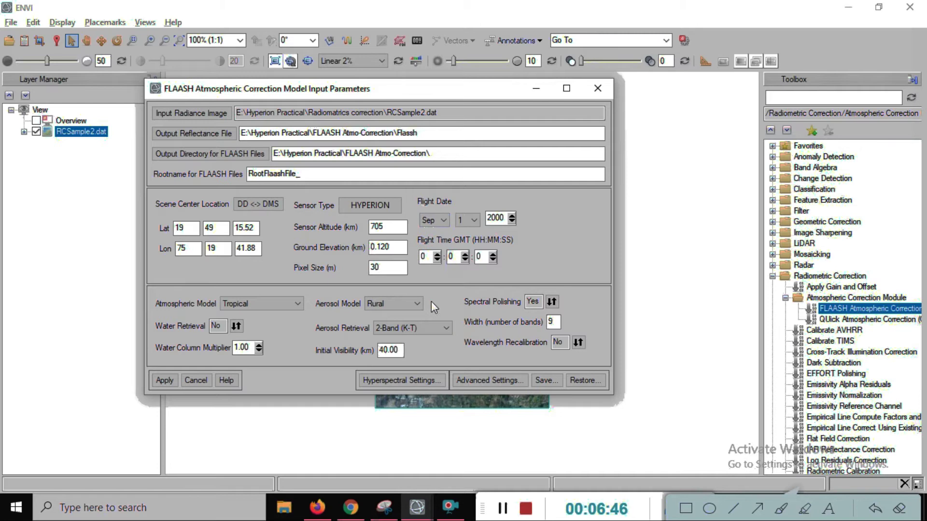
pyautogui.click(469, 221)
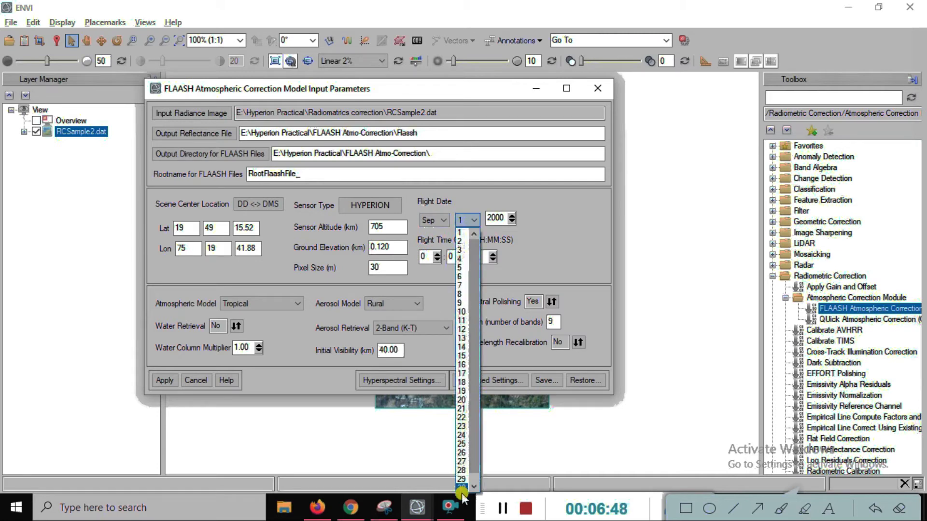
pyautogui.click(461, 478)
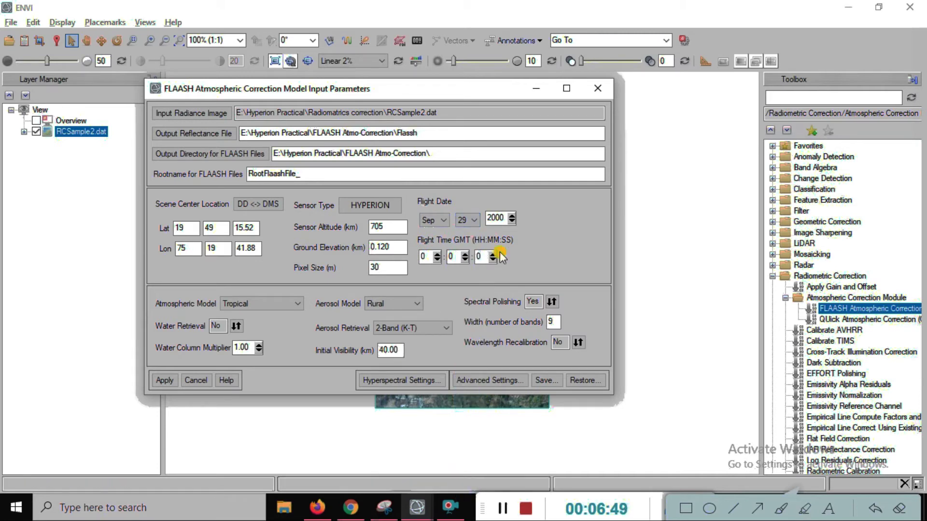
pyautogui.click(511, 216)
pyautogui.click(511, 217)
pyautogui.click(512, 217)
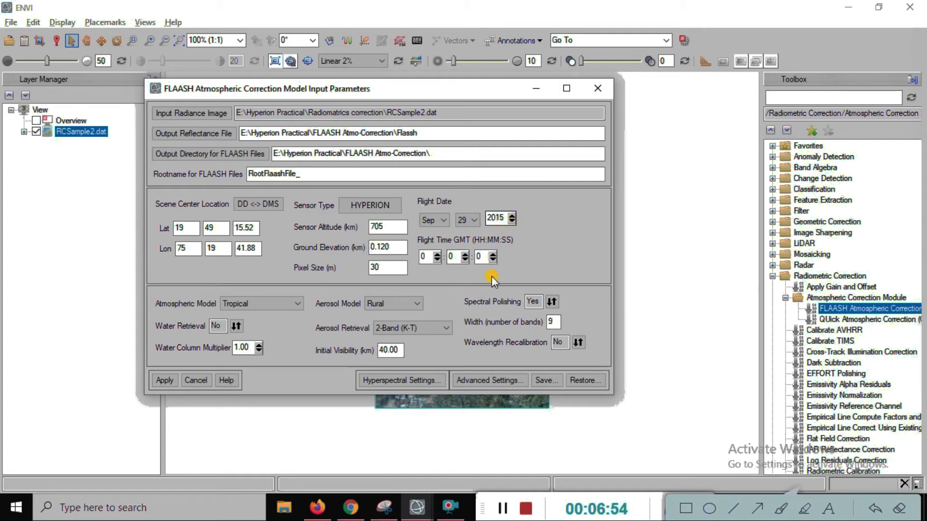
# Step: Set the GMT flight time to 3:42:21
pyautogui.click(426, 256)
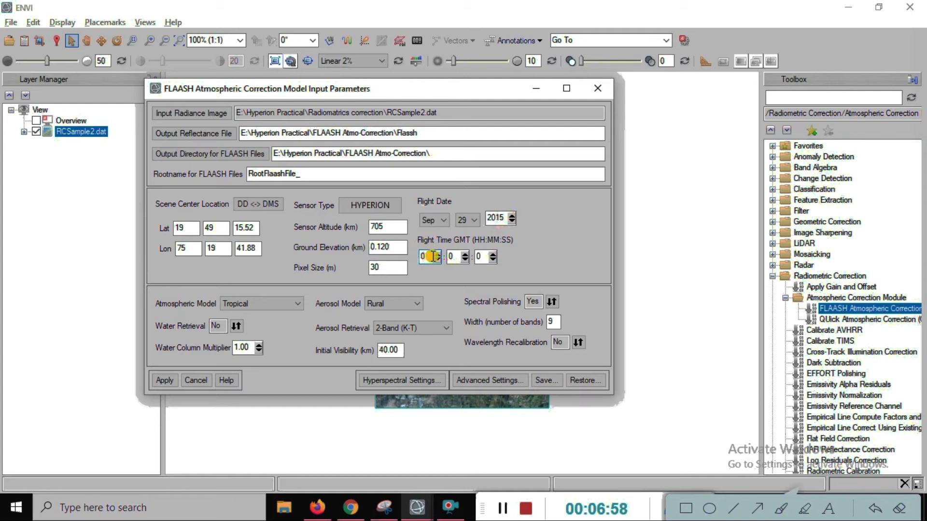
pyautogui.click(438, 260)
pyautogui.click(466, 254)
pyautogui.click(459, 256)
pyautogui.write('42')
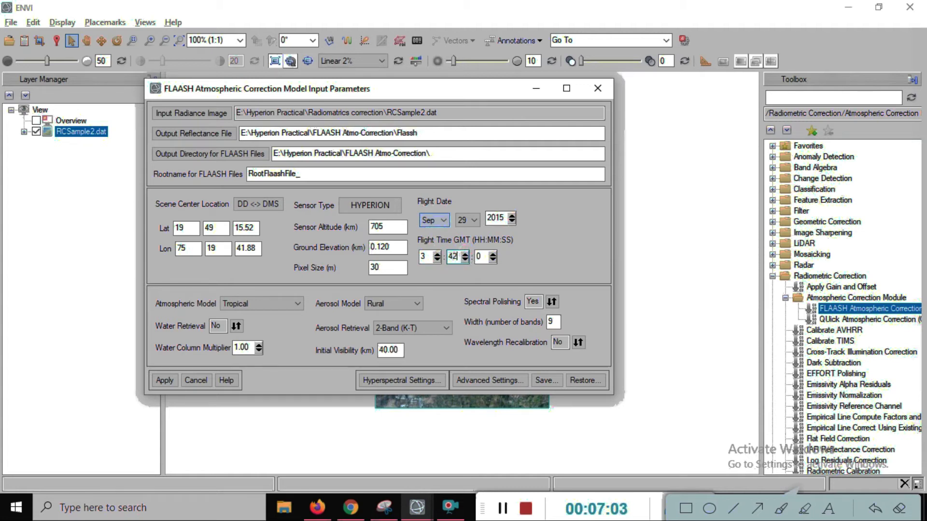
pyautogui.press('Tab')
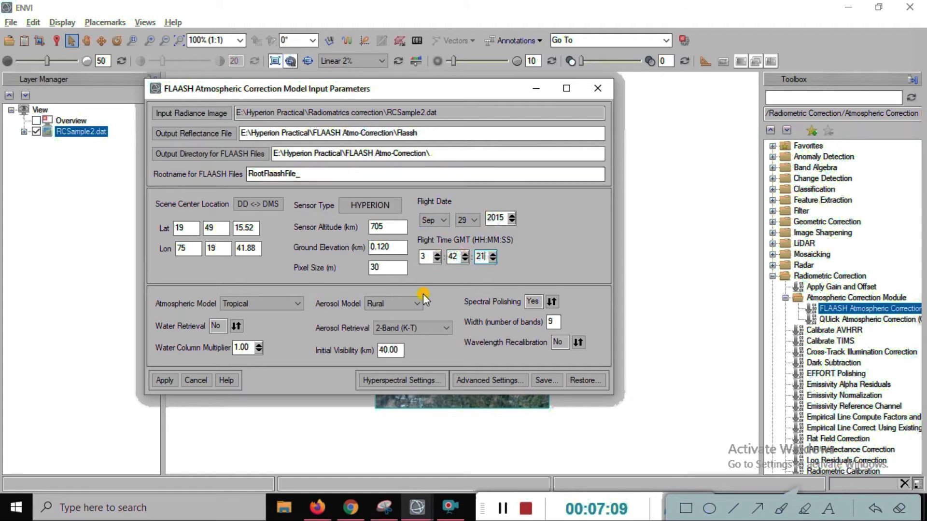
pyautogui.click(500, 509)
pyautogui.click(499, 509)
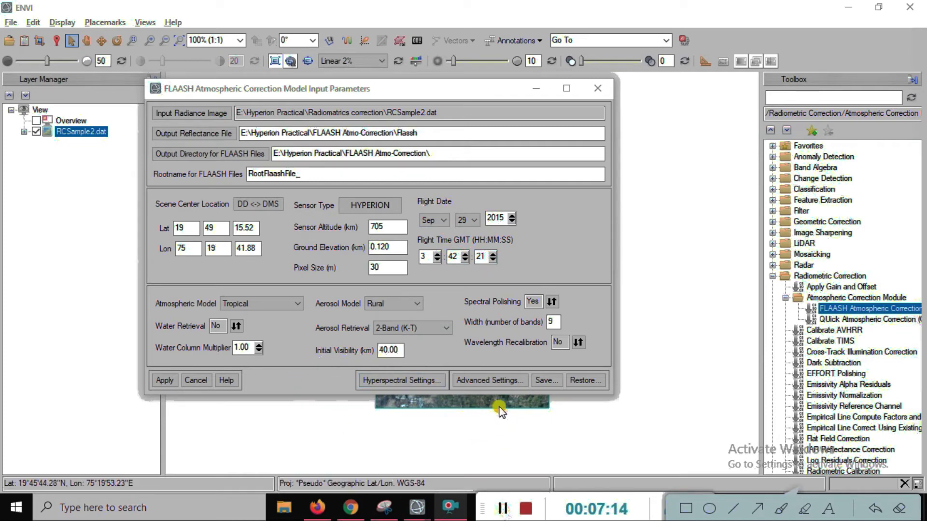
pyautogui.click(488, 381)
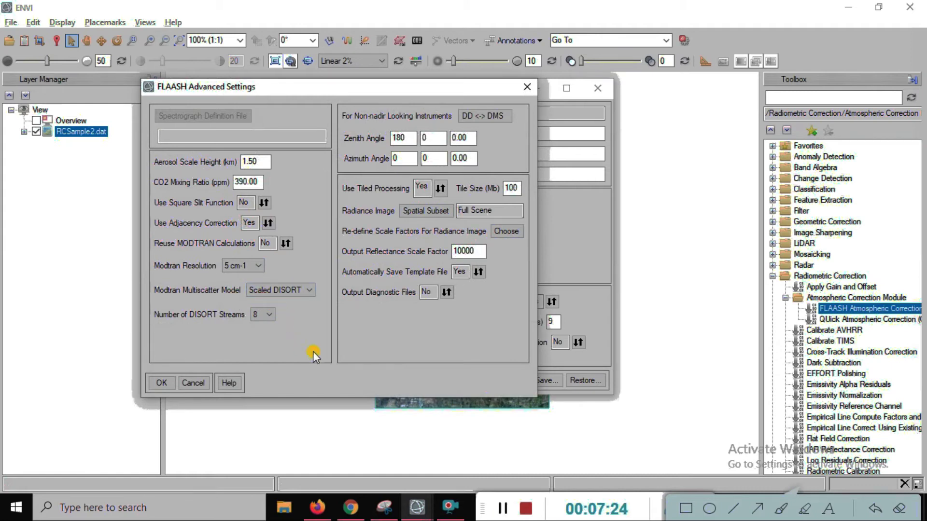
pyautogui.click(193, 383)
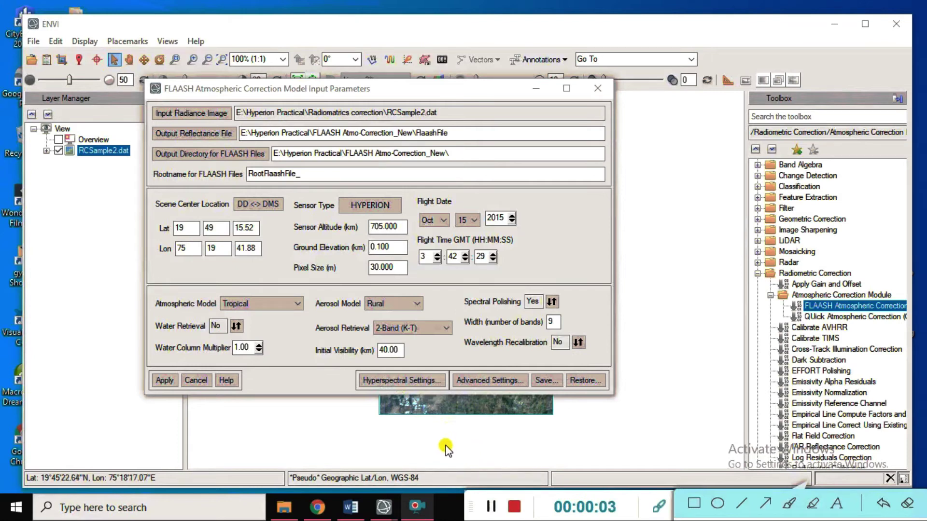
# Step: Apply FLAASH to RCSample2.dat and wait for the results summary to appear
pyautogui.click(158, 381)
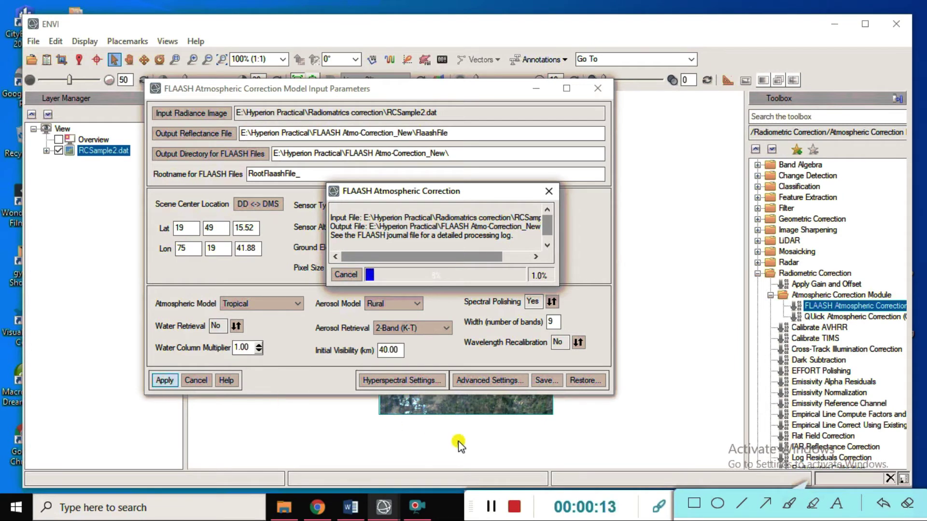
pyautogui.click(341, 392)
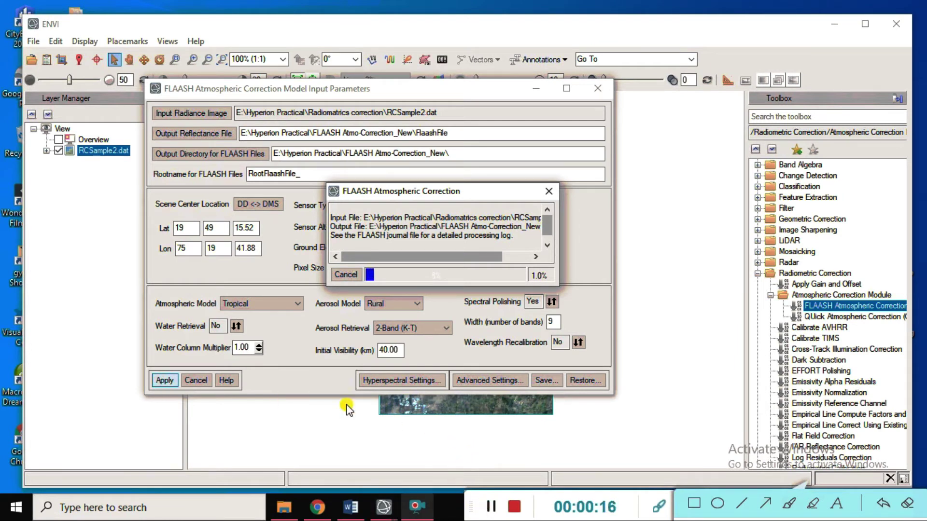
pyautogui.click(495, 510)
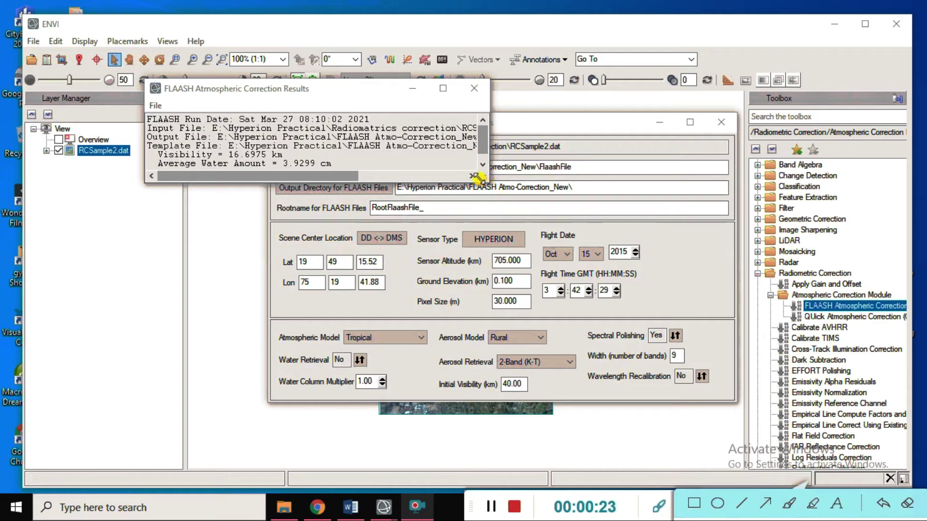
# Step: Enlarge the results summary and review the run date, input RCSample2.dat and output FlaashFile
pyautogui.moveTo(488, 182); pyautogui.dragTo(754, 313)
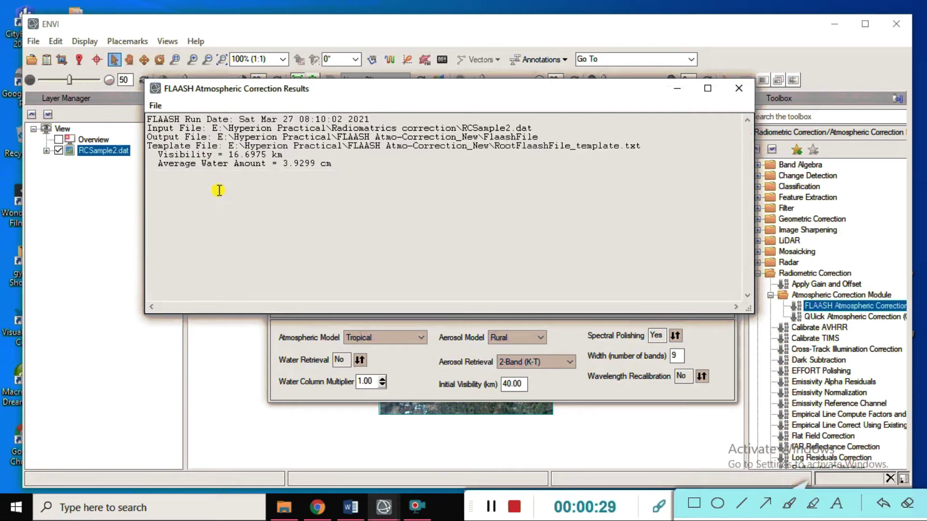
pyautogui.moveTo(185, 119); pyautogui.dragTo(368, 118)
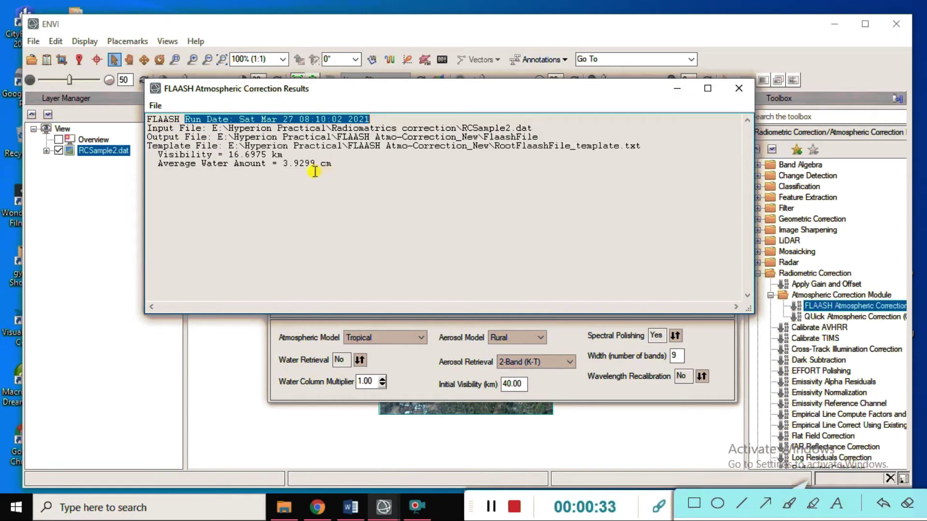
pyautogui.moveTo(160, 128); pyautogui.dragTo(245, 129)
pyautogui.moveTo(546, 128); pyautogui.dragTo(463, 128)
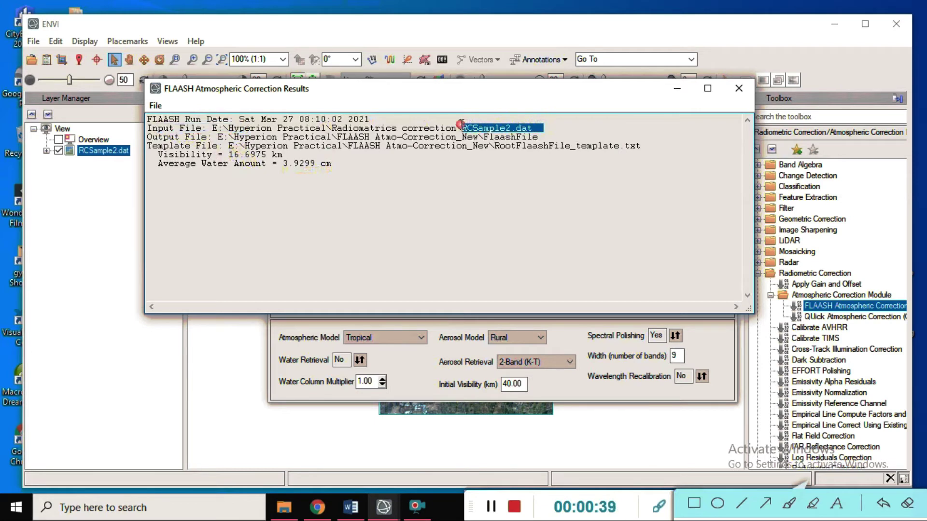
pyautogui.moveTo(164, 137); pyautogui.dragTo(283, 146)
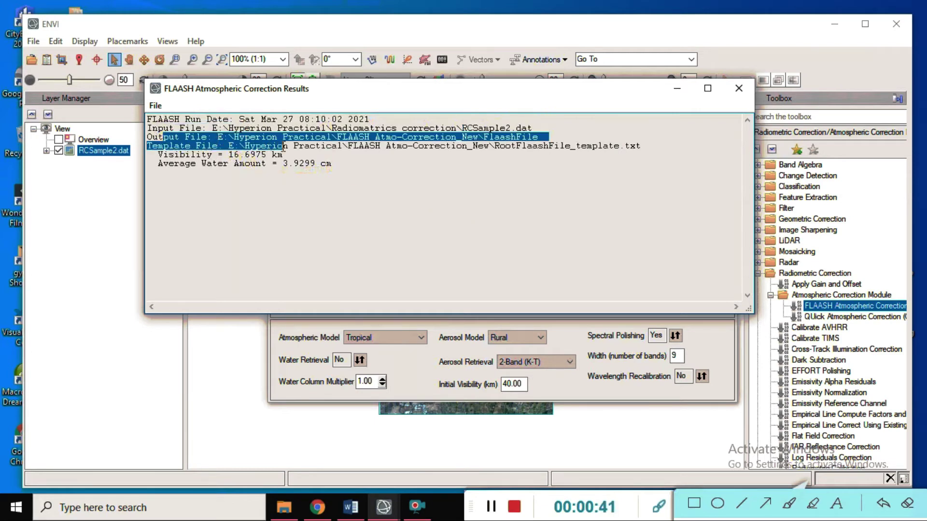
pyautogui.moveTo(485, 146)
pyautogui.mouseDown()
pyautogui.moveTo(541, 137)
pyautogui.moveTo(491, 135)
pyautogui.mouseUp()
pyautogui.click(540, 137)
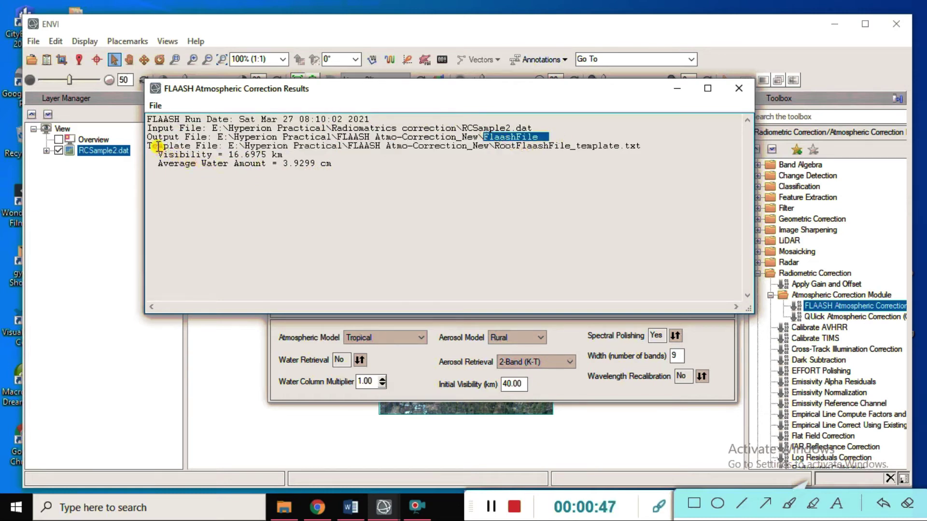
# Step: Review the template file, 16.6975 km visibility and 3.9299 cm water amount, then close the summary
pyautogui.moveTo(158, 146); pyautogui.dragTo(212, 146)
pyautogui.moveTo(279, 146); pyautogui.dragTo(659, 146)
pyautogui.click(508, 150)
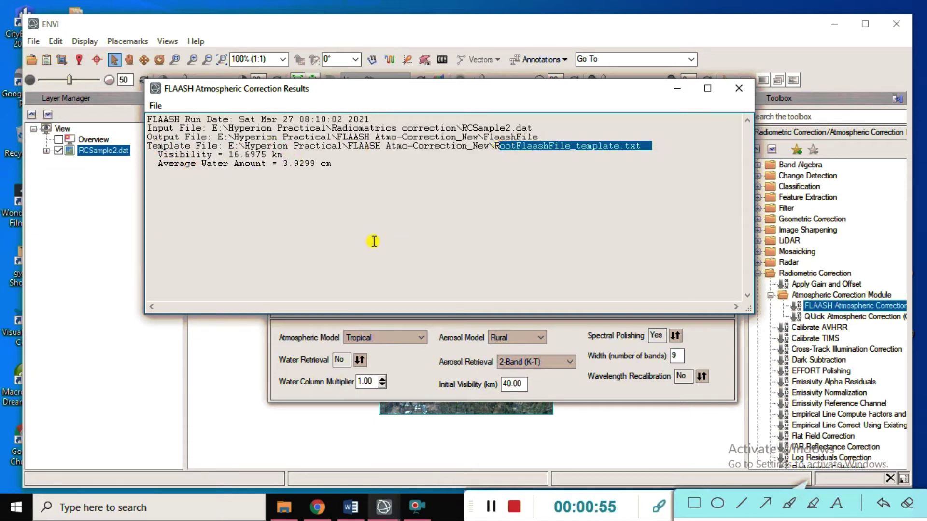
pyautogui.moveTo(160, 155); pyautogui.dragTo(343, 164)
pyautogui.keyDown('shift'); pyautogui.click(153, 163); pyautogui.keyUp('shift')
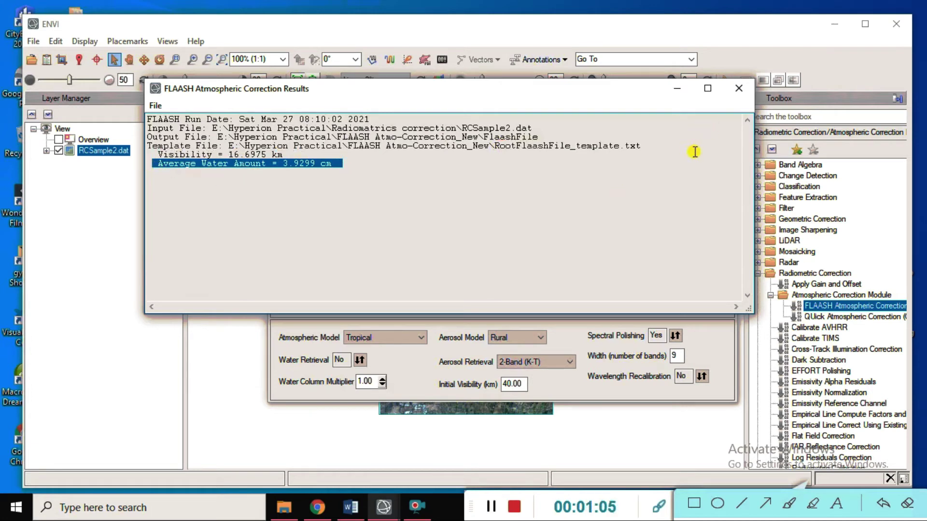
pyautogui.click(738, 88)
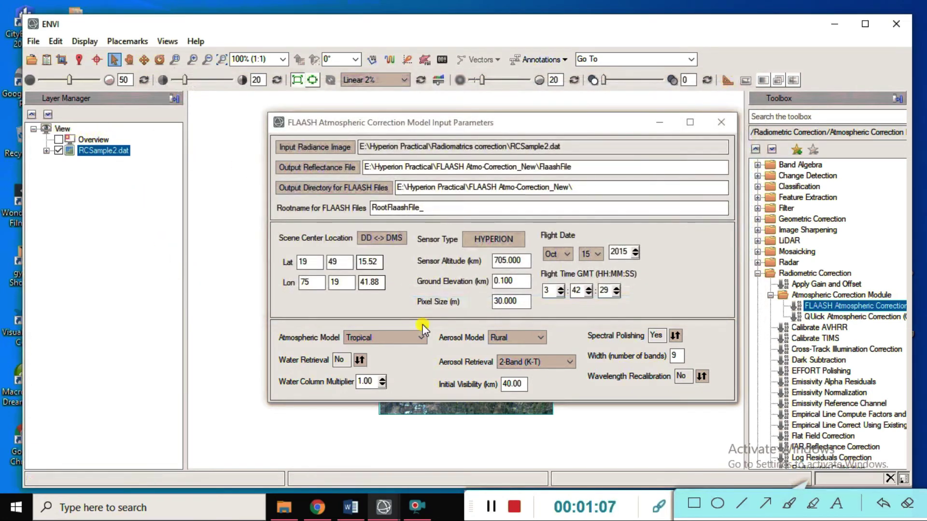
# Step: Close the FLAASH dialog and open FlaashFile from the FLAASH Atmo-Correction_New folder
pyautogui.click(721, 122)
pyautogui.rightClick(63, 128)
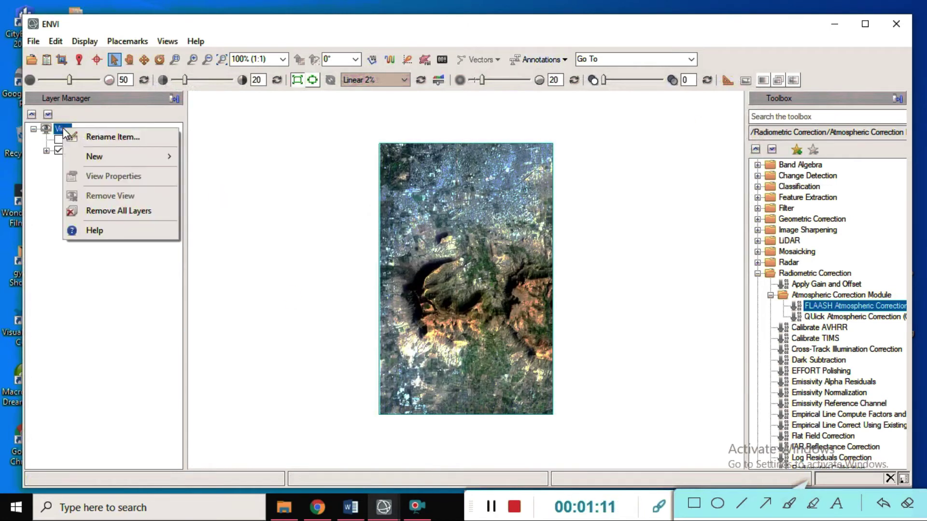
pyautogui.click(33, 59)
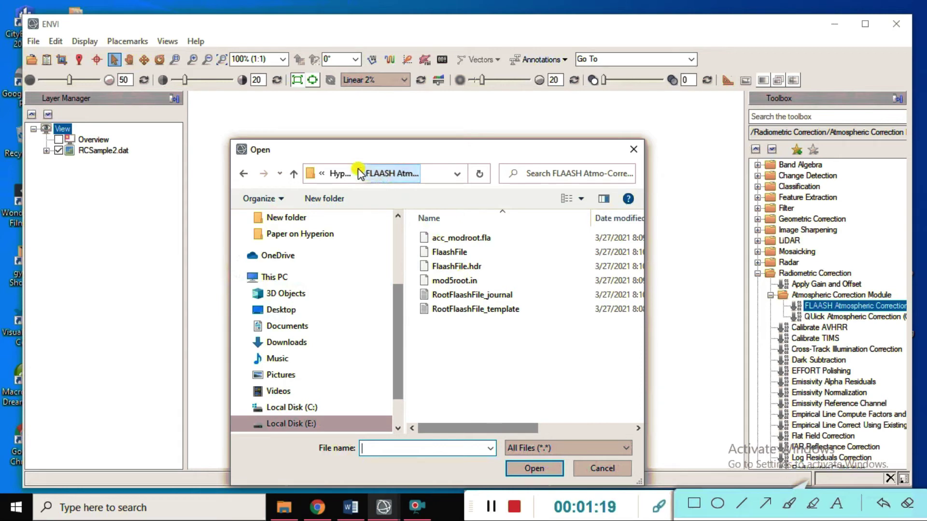
pyautogui.click(340, 173)
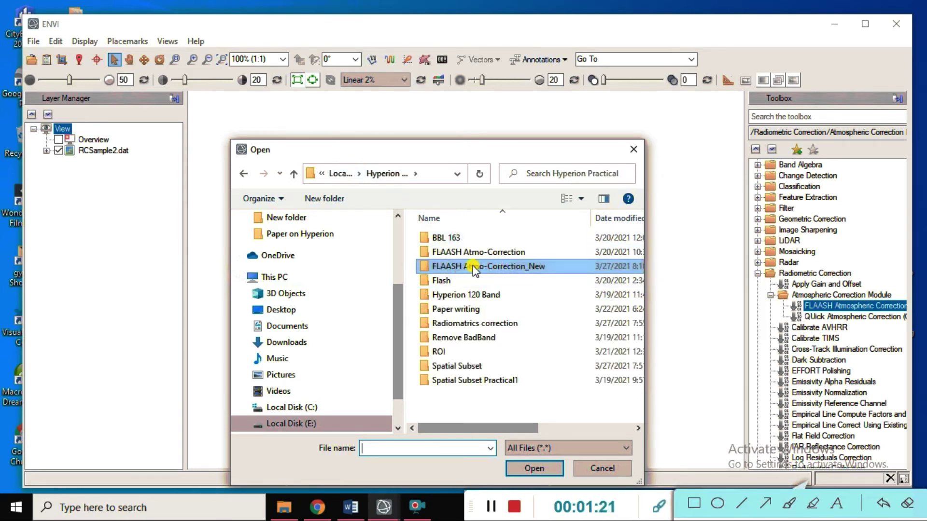
pyautogui.doubleClick(473, 266)
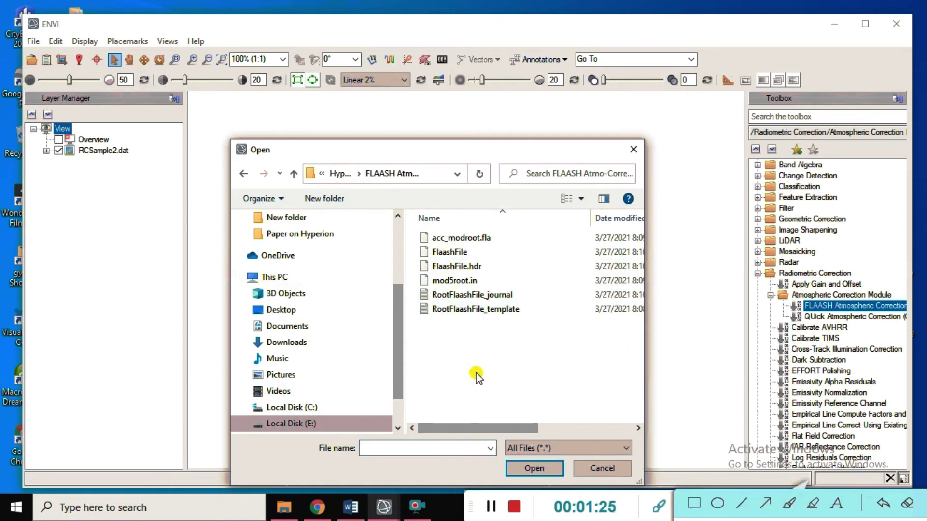
pyautogui.click(439, 253)
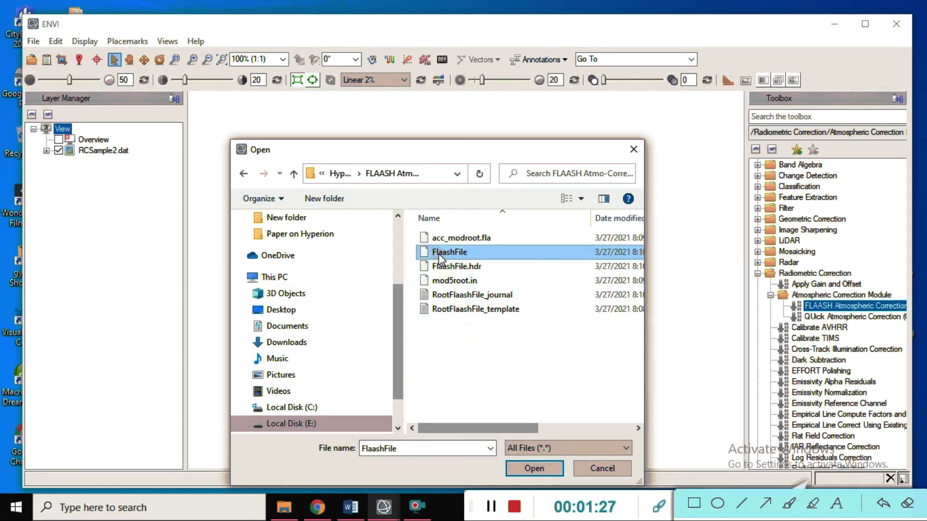
pyautogui.click(494, 503)
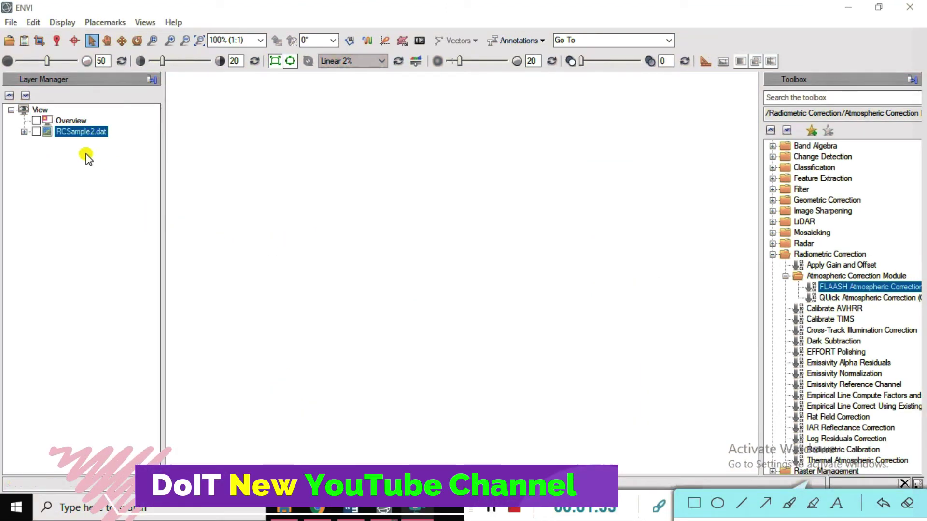
# Step: Open FlaashFile again so the Data Manager appears
pyautogui.click(9, 42)
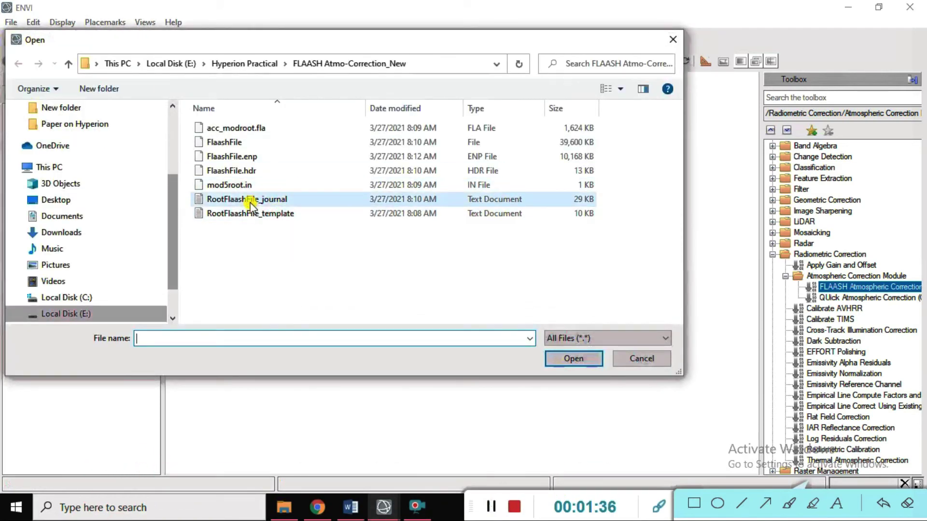
pyautogui.click(224, 141)
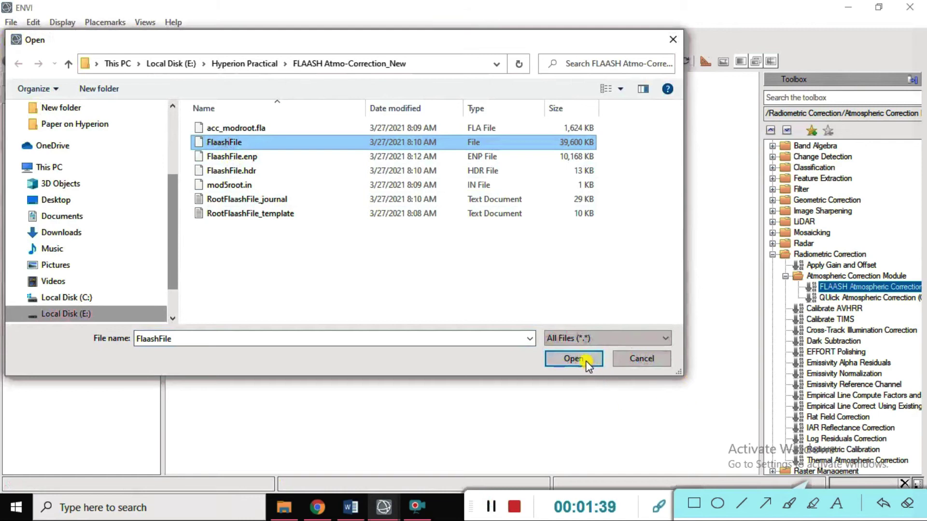
pyautogui.click(573, 359)
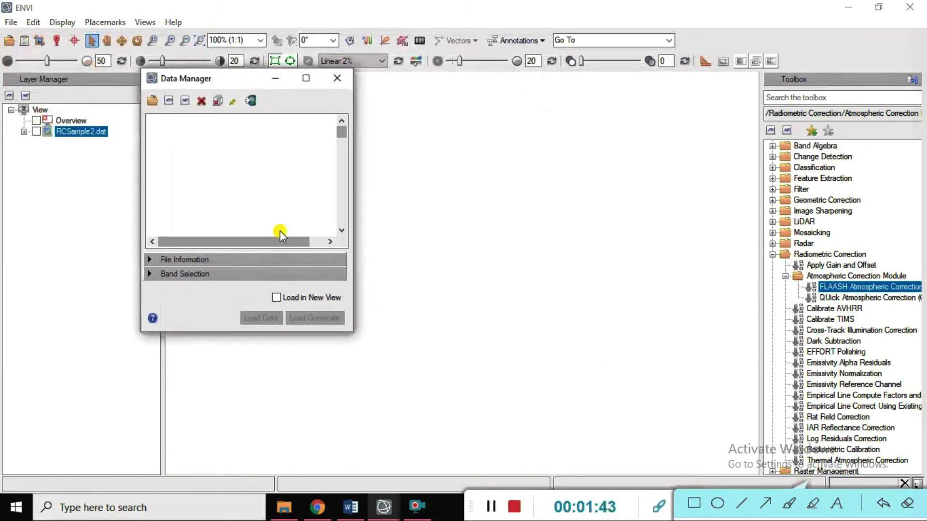
# Step: Load FlaashFile as a true-colour image from the Data Manager
pyautogui.click(154, 119)
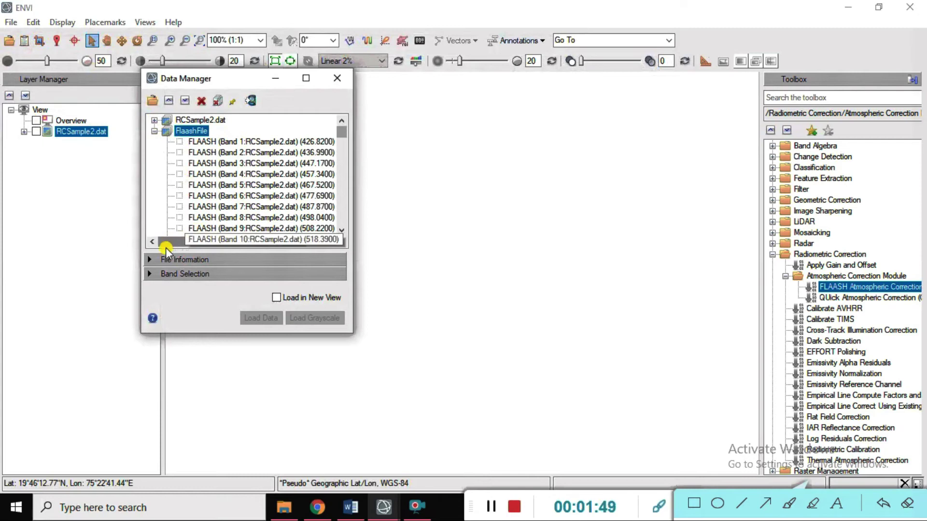
pyautogui.click(153, 260)
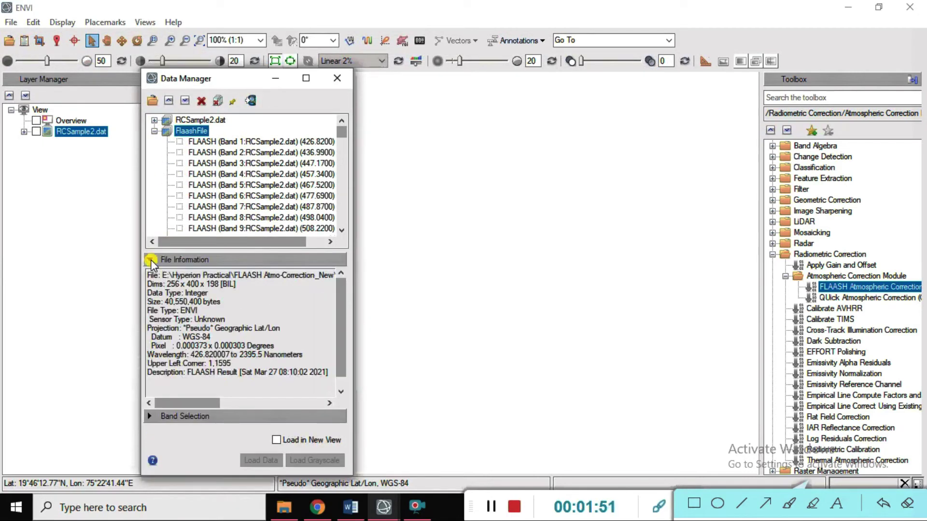
pyautogui.click(154, 416)
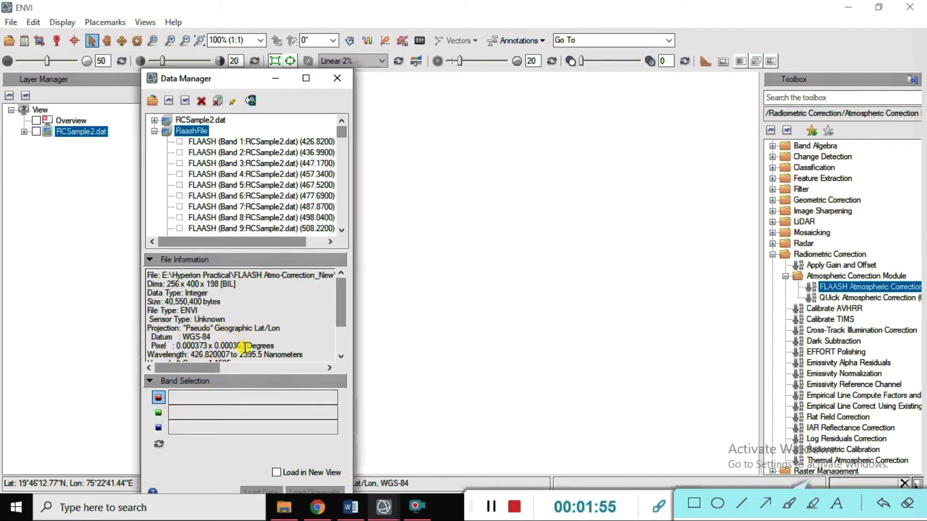
pyautogui.rightClick(190, 130)
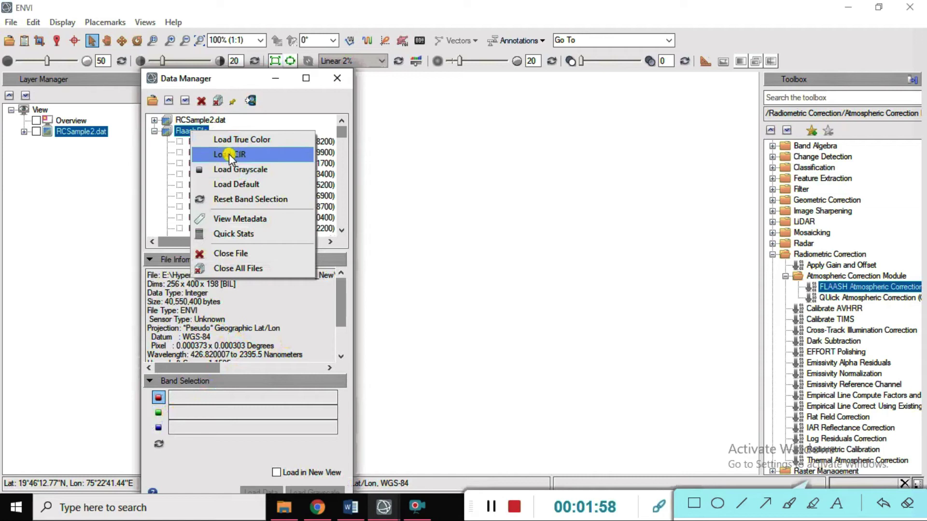
pyautogui.click(230, 140)
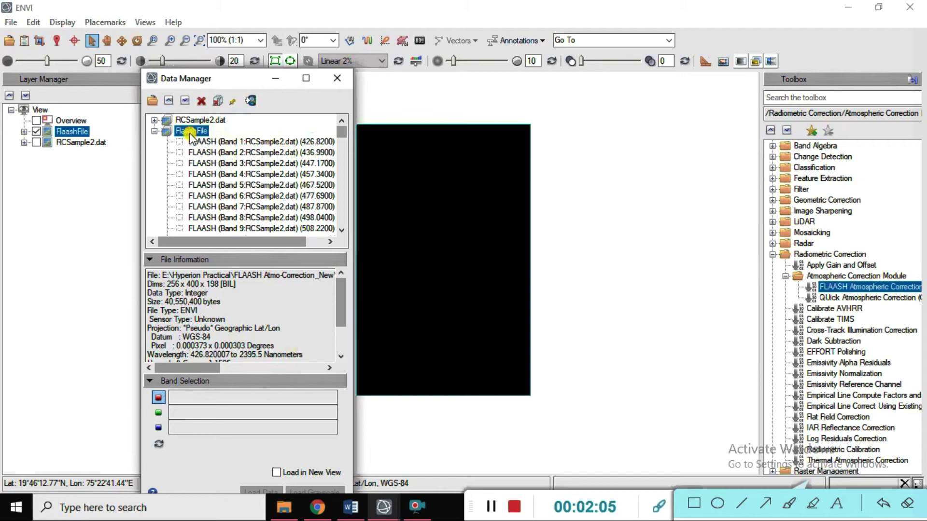
pyautogui.click(154, 131)
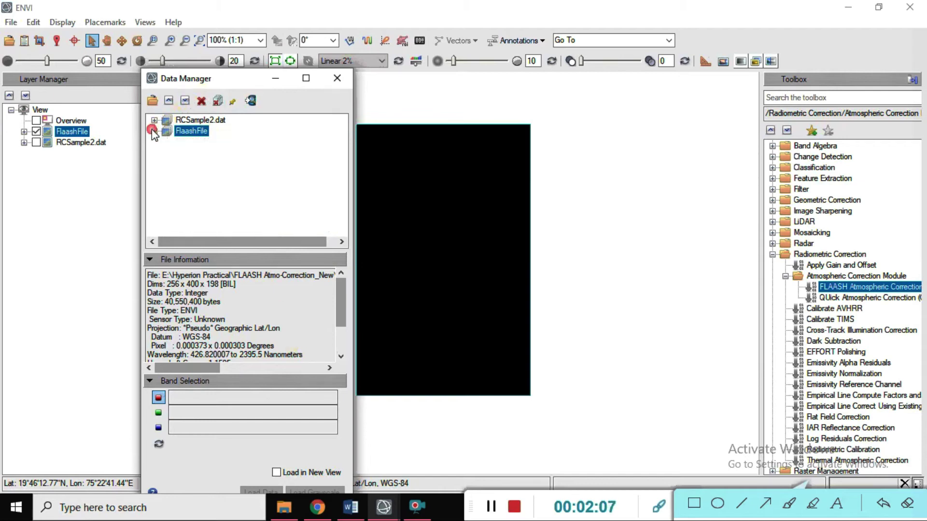
pyautogui.click(150, 260)
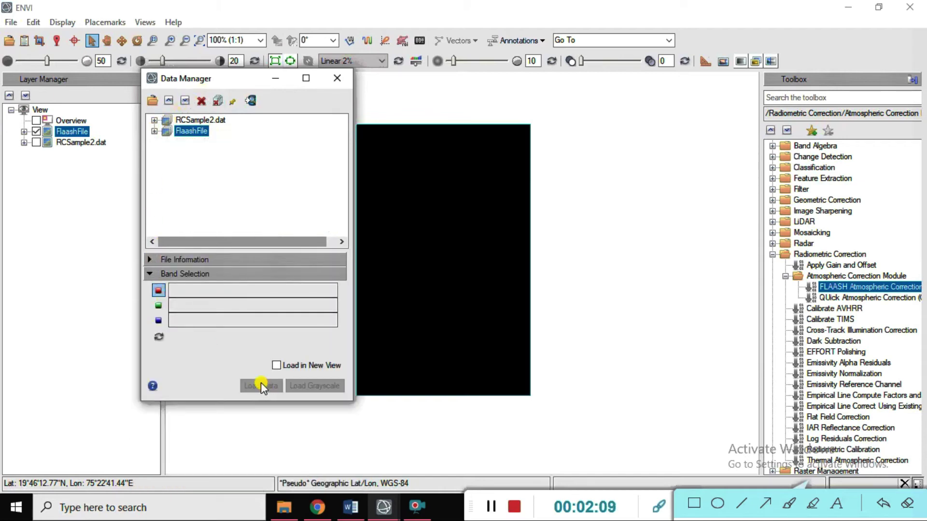
pyautogui.click(277, 365)
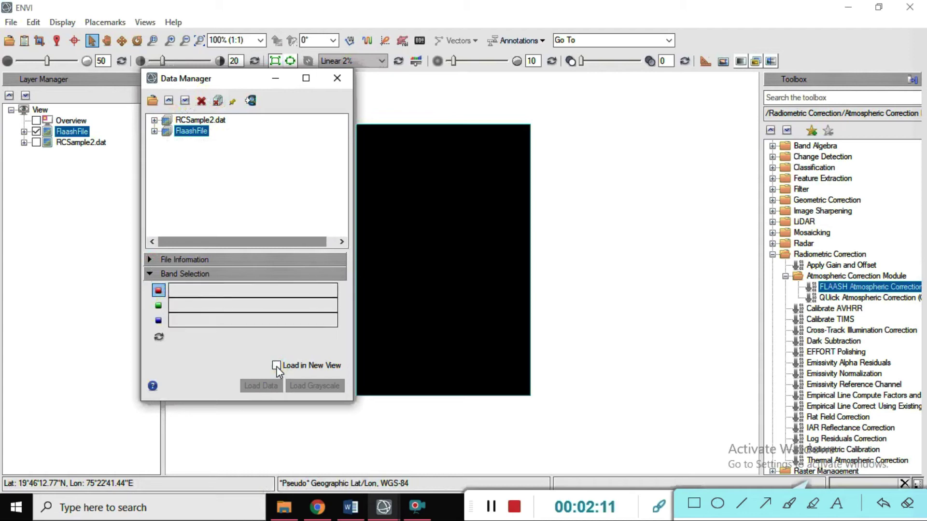
pyautogui.rightClick(173, 130)
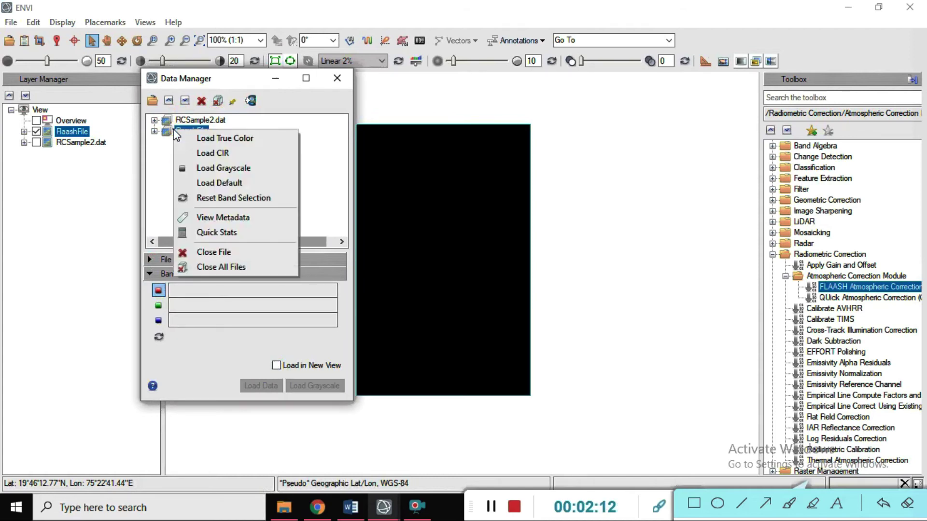
pyautogui.click(203, 141)
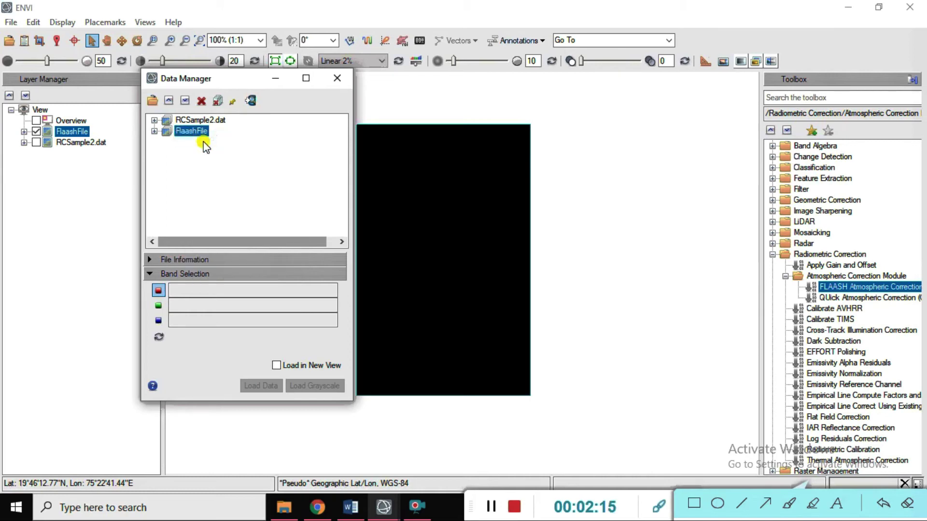
pyautogui.click(154, 131)
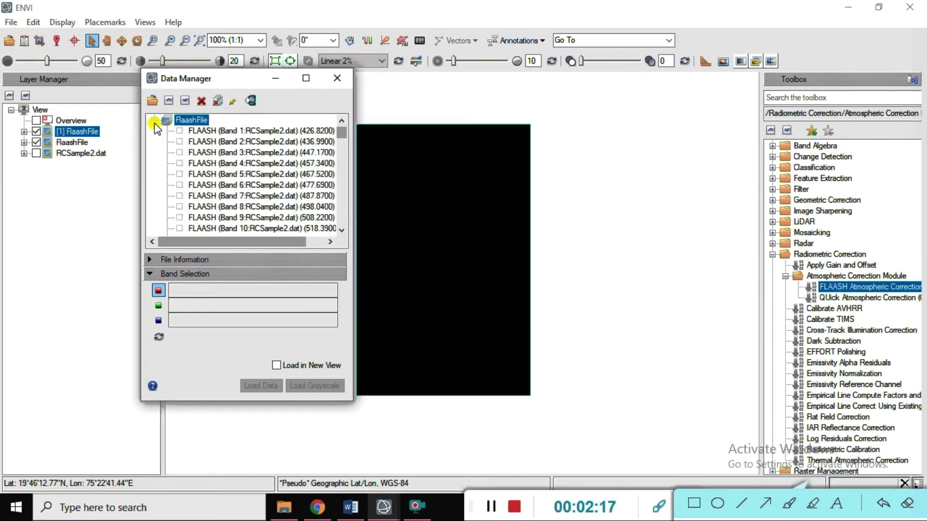
pyautogui.click(337, 78)
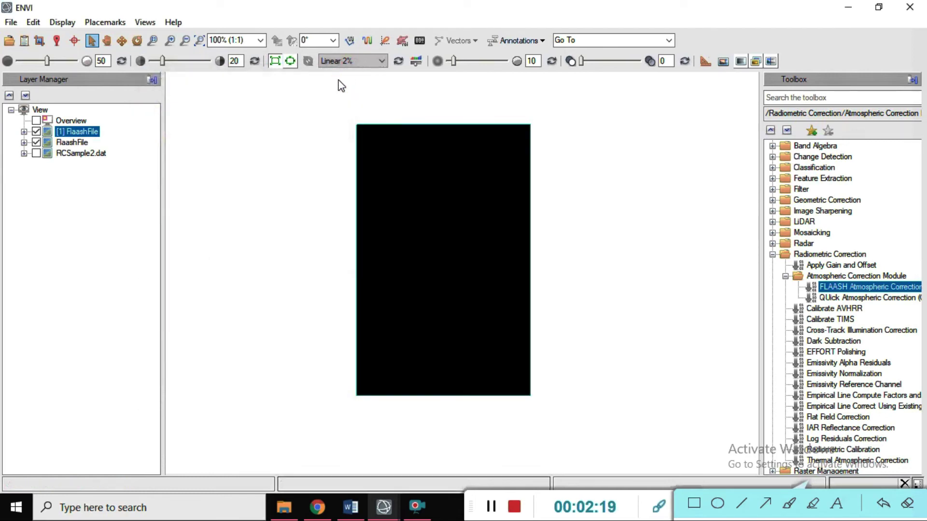
pyautogui.click(492, 507)
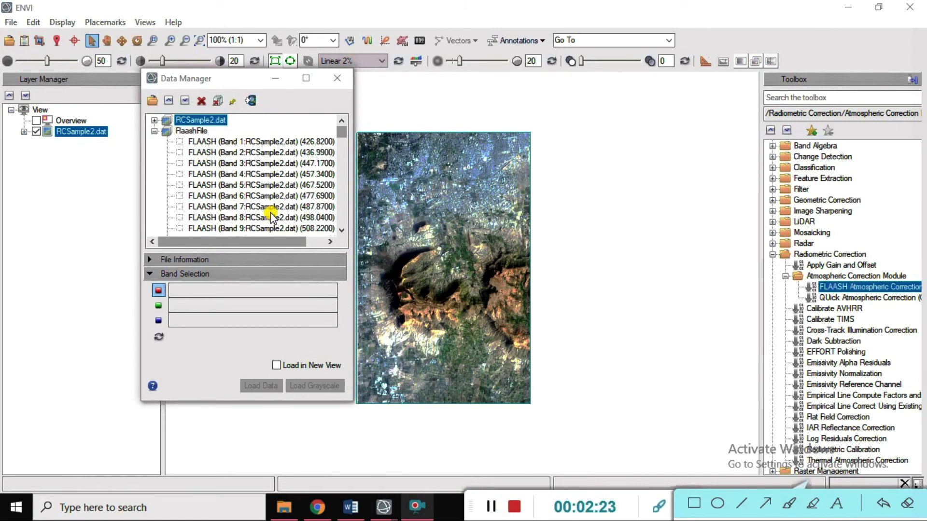
# Step: Display FlaashFile with bands 22, 13 and 4 as RGB, then remove all layers
pyautogui.click(191, 131)
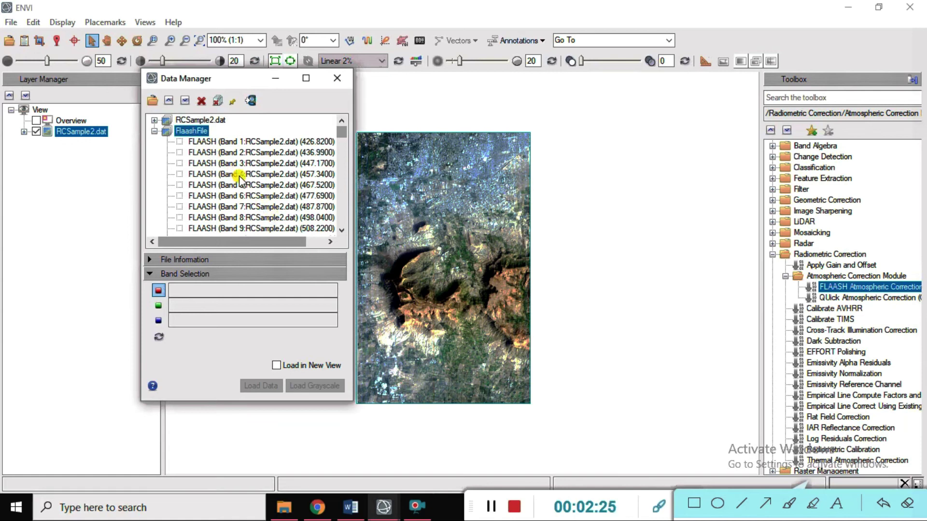
pyautogui.scroll(-4, 270, 200)
pyautogui.scroll(-1, 253, 212)
pyautogui.doubleClick(244, 208)
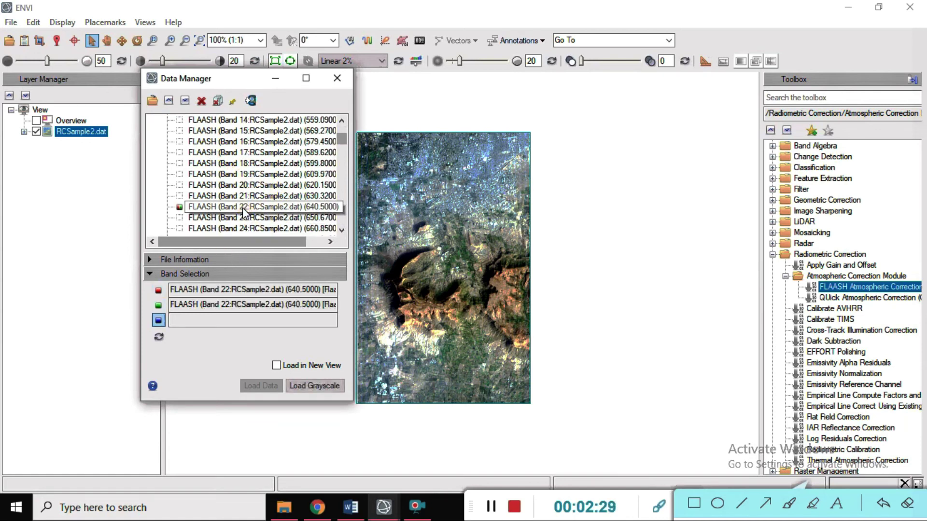
pyautogui.click(159, 305)
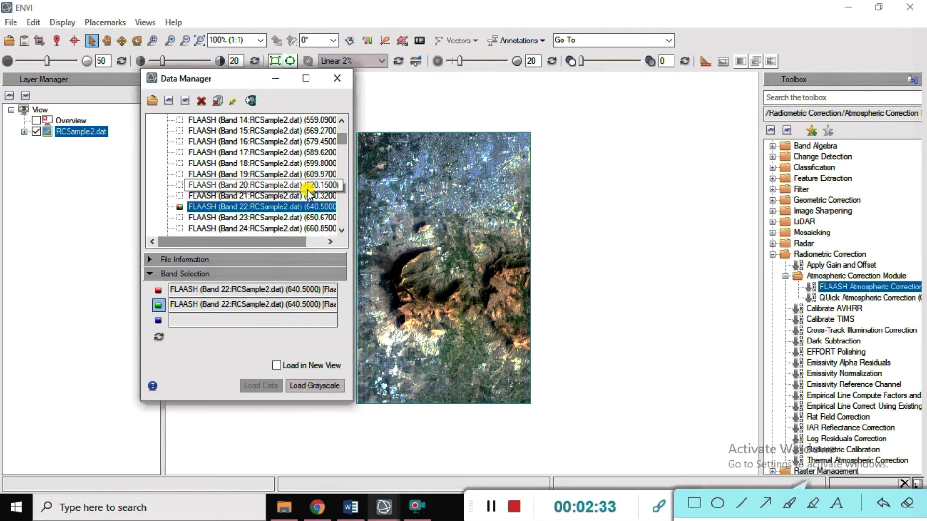
pyautogui.scroll(1, 279, 174)
pyautogui.click(263, 141)
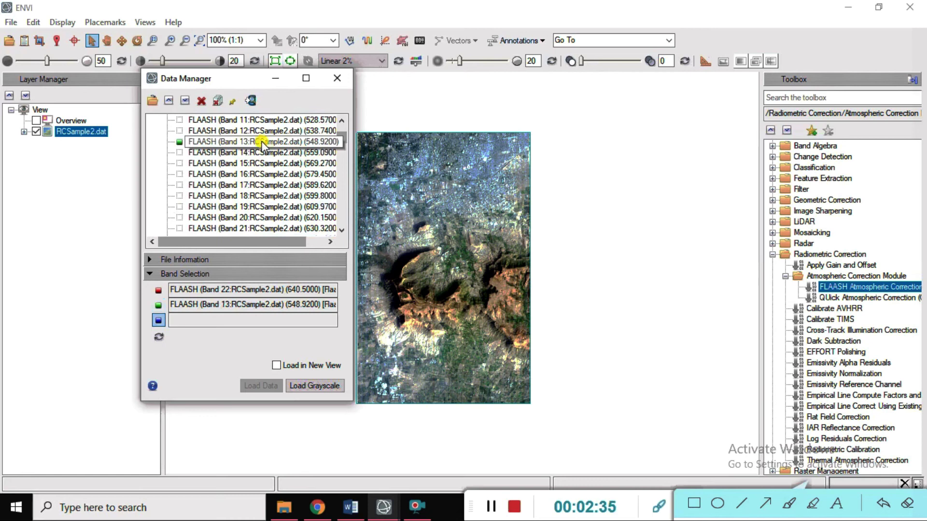
pyautogui.scroll(2, 269, 176)
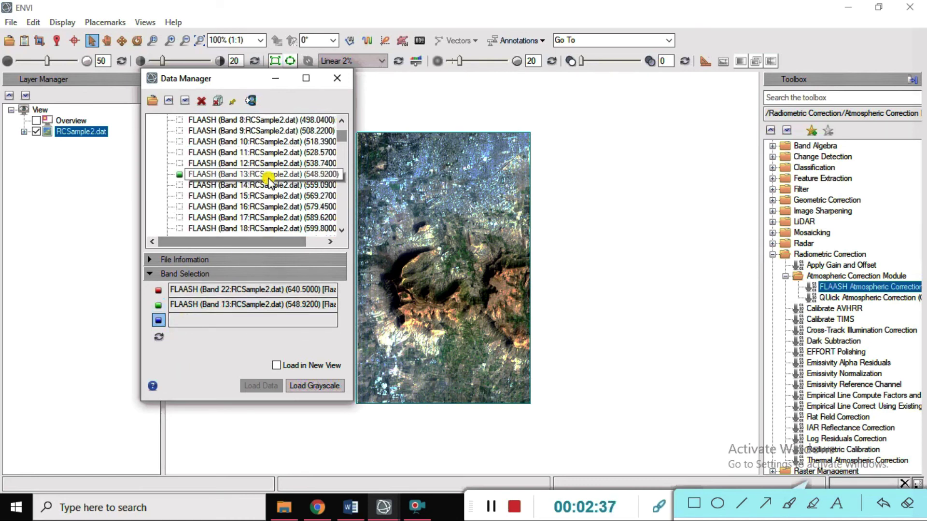
pyautogui.scroll(1, 265, 181)
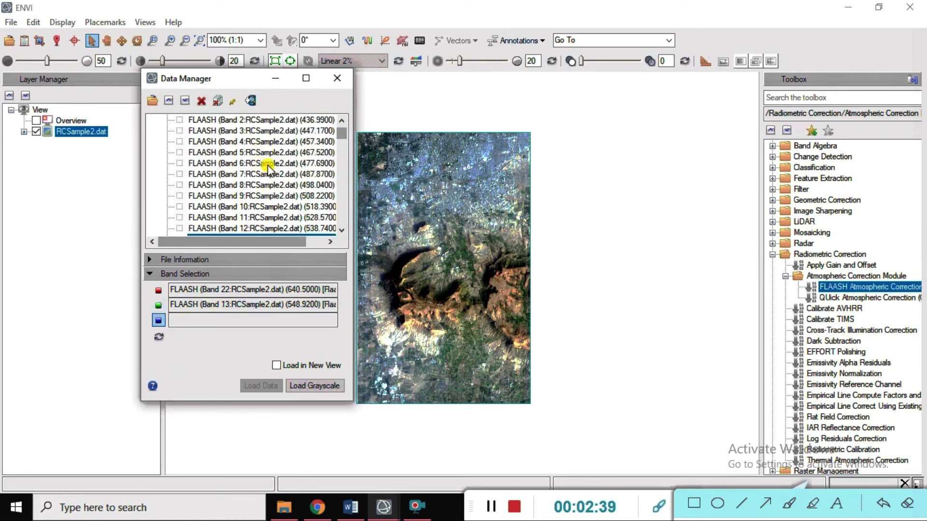
pyautogui.click(277, 141)
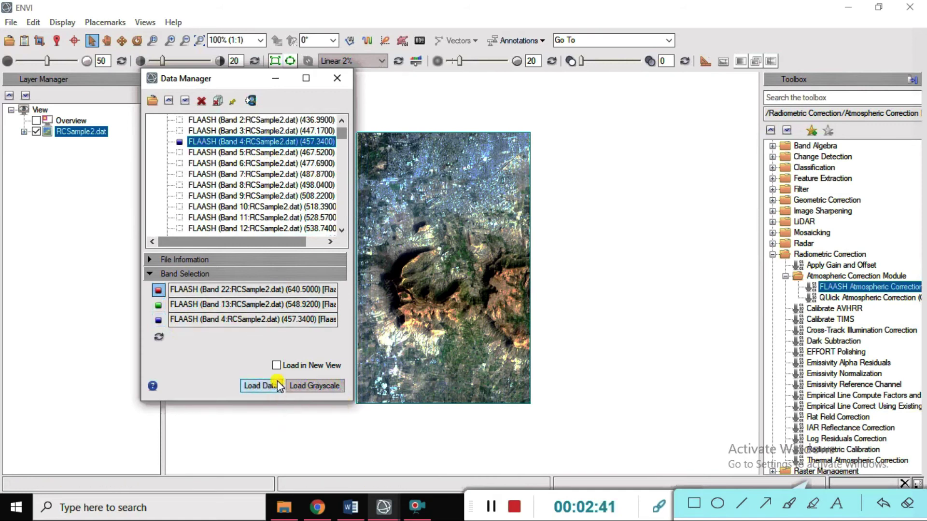
pyautogui.click(266, 386)
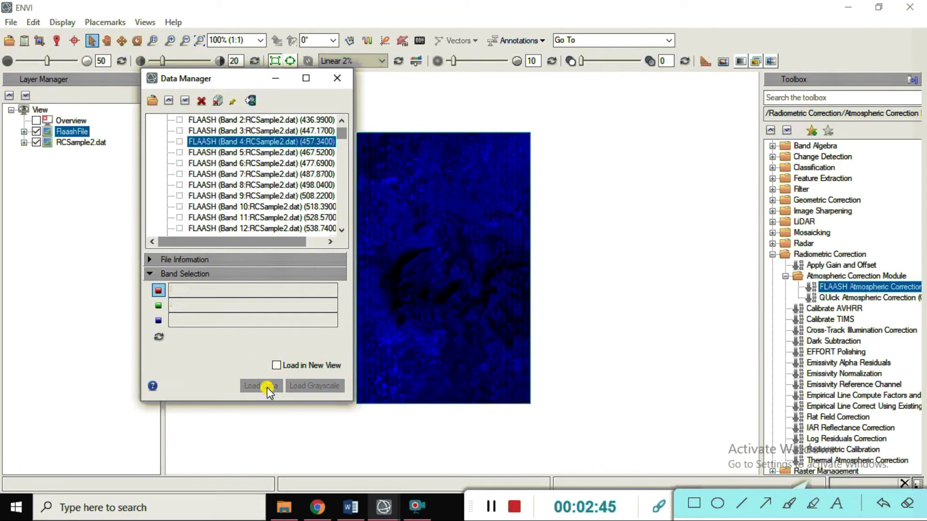
pyautogui.click(491, 506)
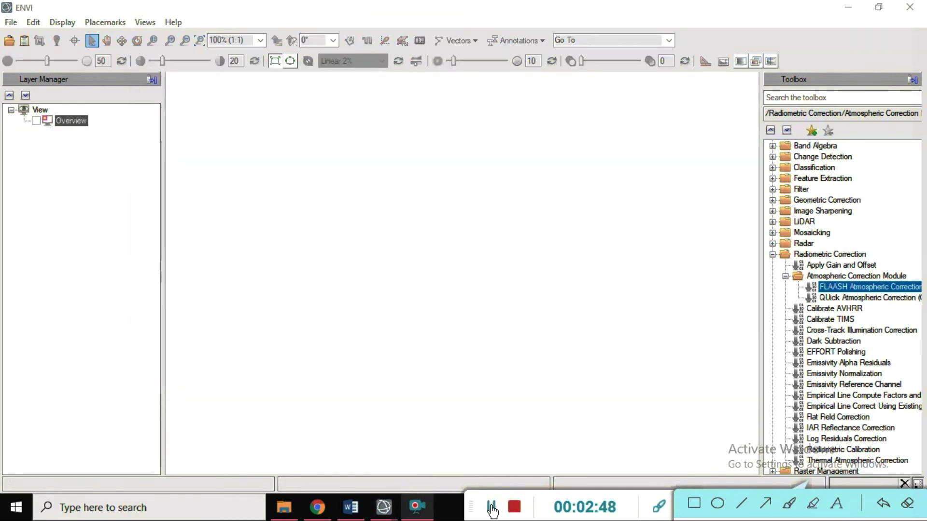
pyautogui.click(375, 262)
# Step: Reopen FlaashFile so the reflectance image shows in colour in the empty view
pyautogui.click(10, 40)
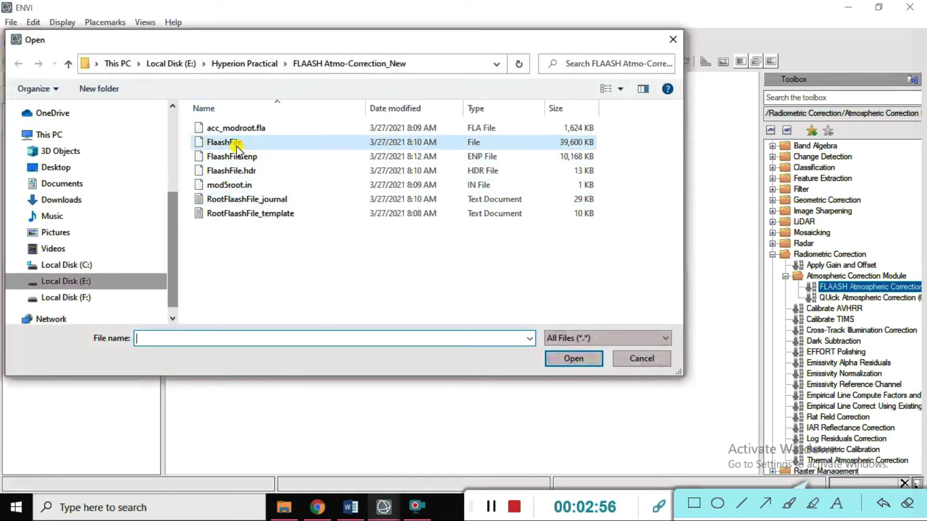
pyautogui.click(237, 147)
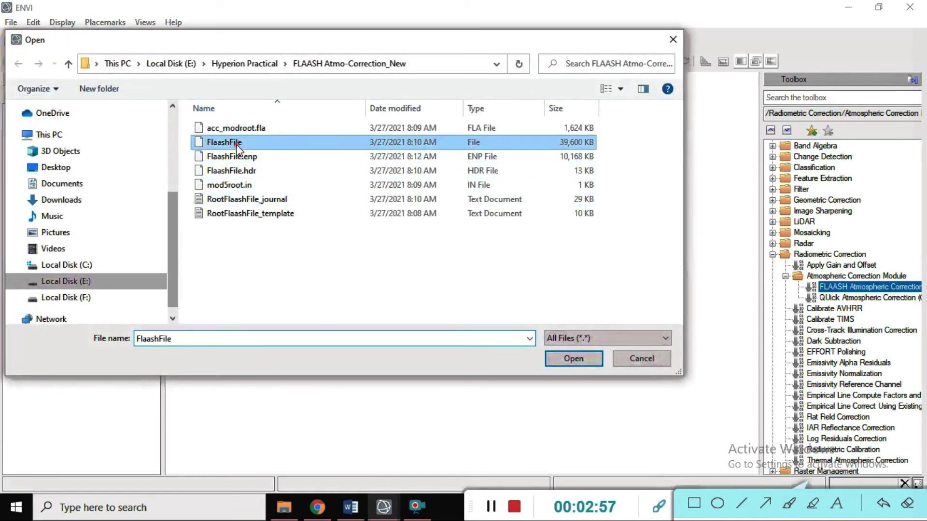
pyautogui.click(583, 361)
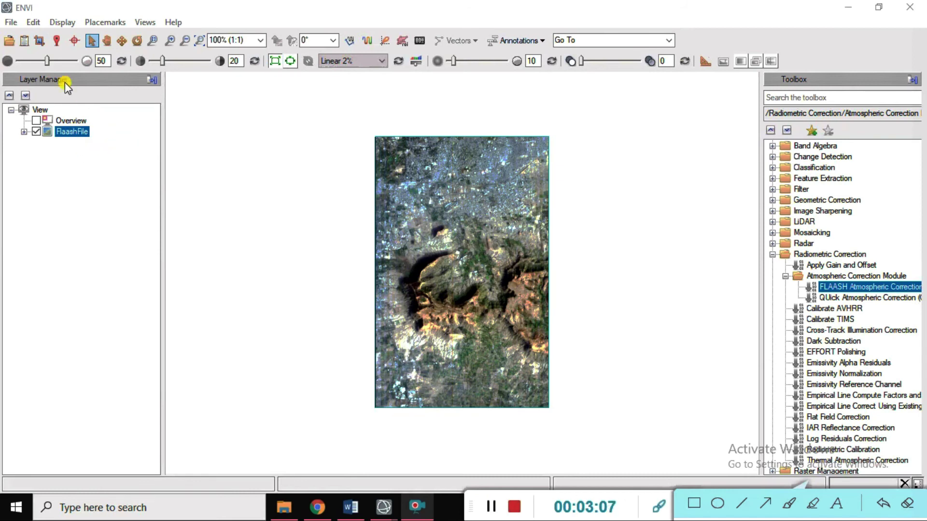
# Step: Open RCSample2.dat from the Radiomatrics correction folder as a second layer above FlaashFile
pyautogui.click(13, 24)
pyautogui.click(30, 36)
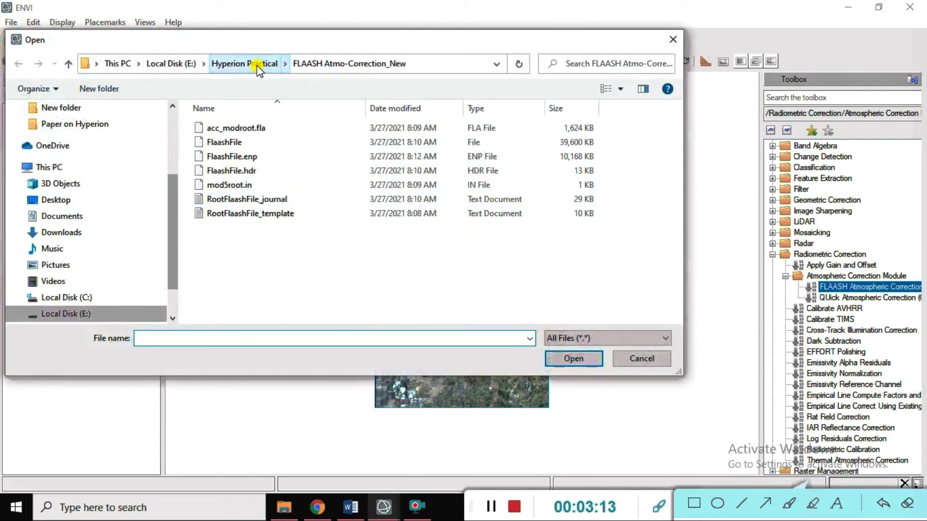
pyautogui.click(256, 66)
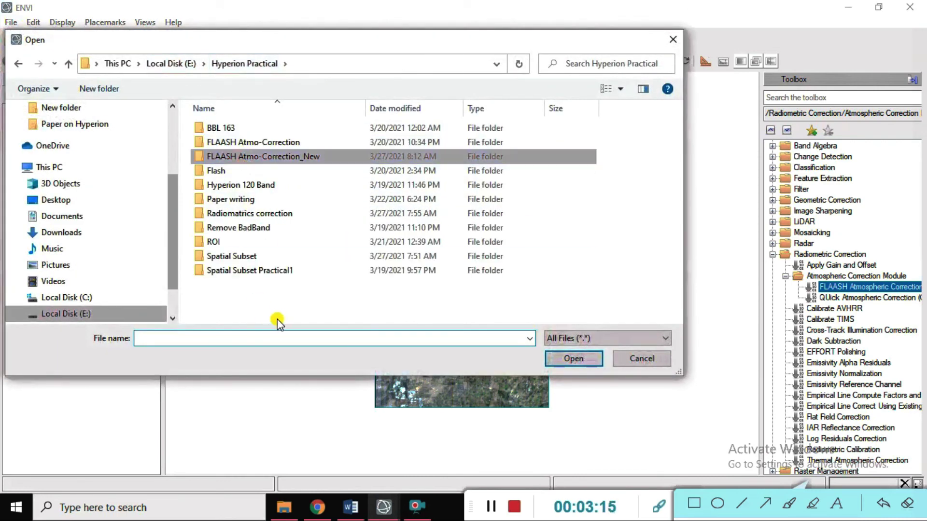
pyautogui.doubleClick(249, 213)
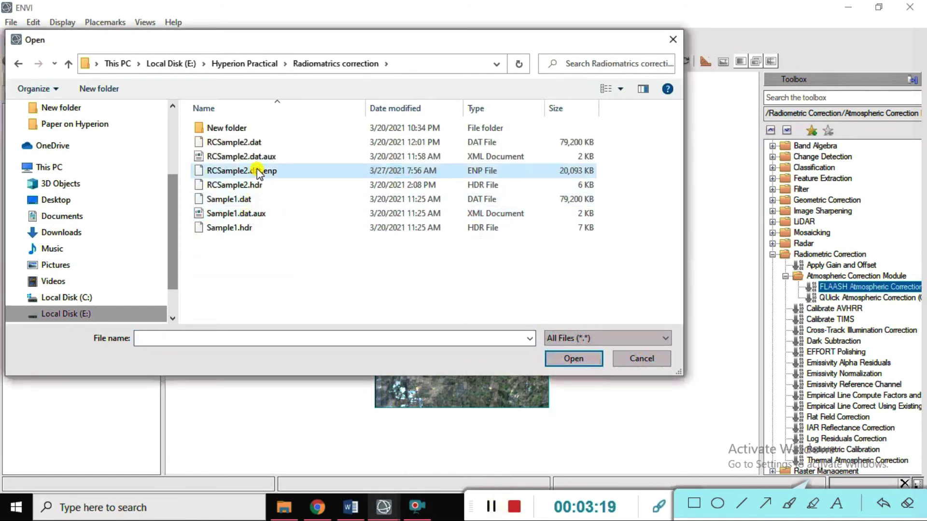
pyautogui.click(236, 143)
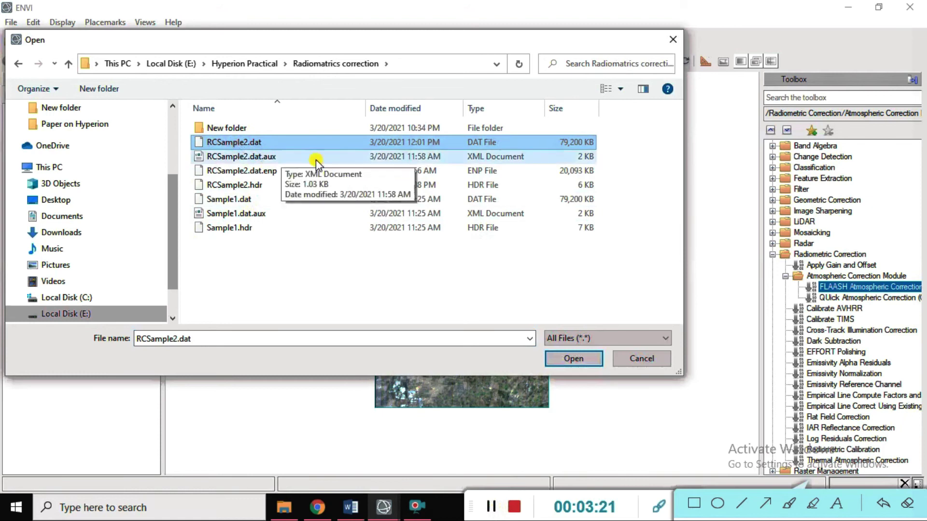
pyautogui.click(581, 359)
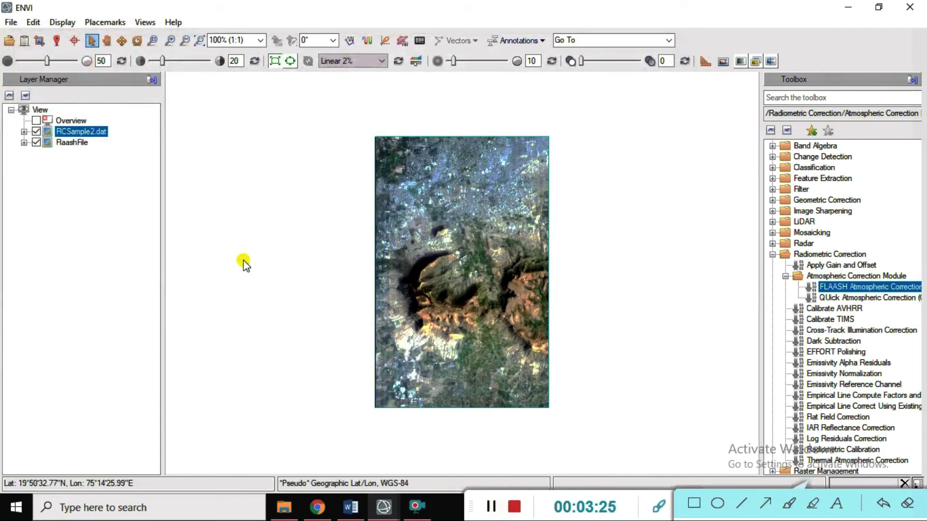
# Step: Open a spectral profile plot for RCSample2.dat and move it to the upper right
pyautogui.click(24, 132)
pyautogui.click(24, 174)
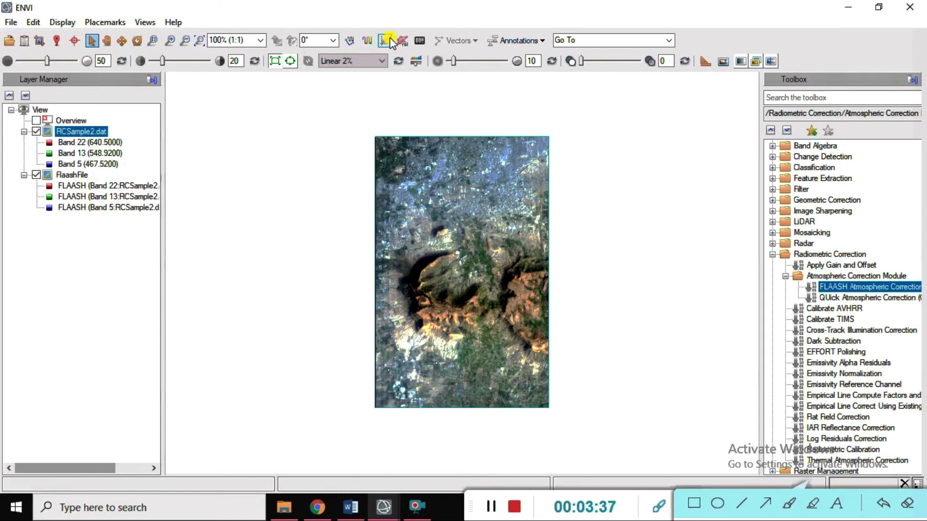
pyautogui.rightClick(87, 133)
pyautogui.moveTo(144, 290)
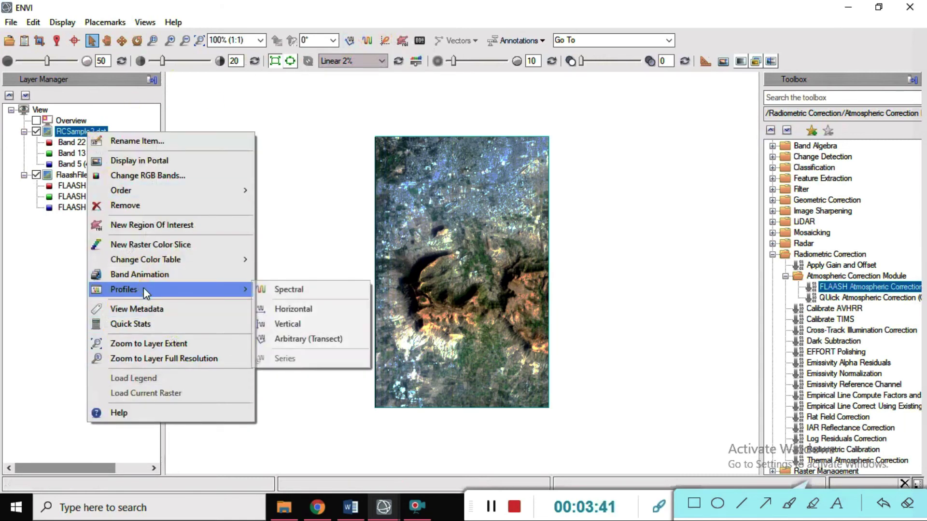
pyautogui.click(312, 293)
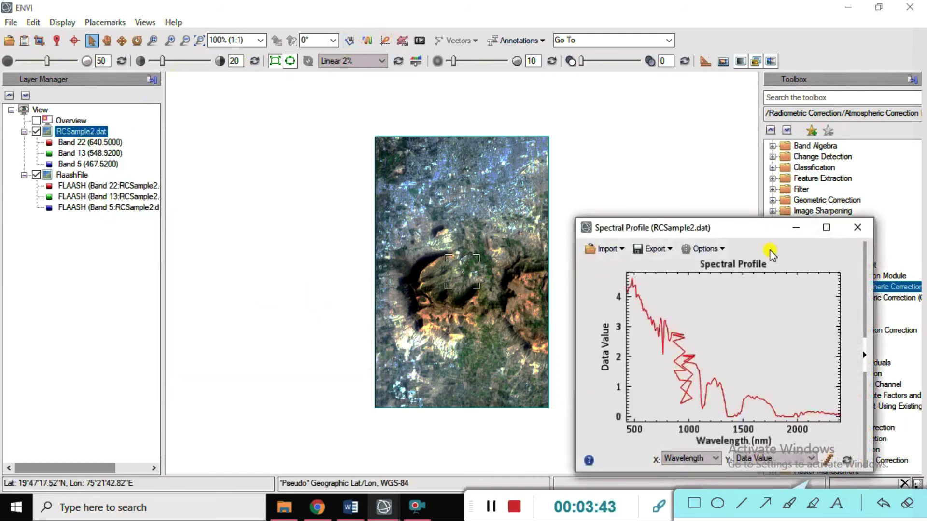
pyautogui.moveTo(737, 230); pyautogui.dragTo(778, 15)
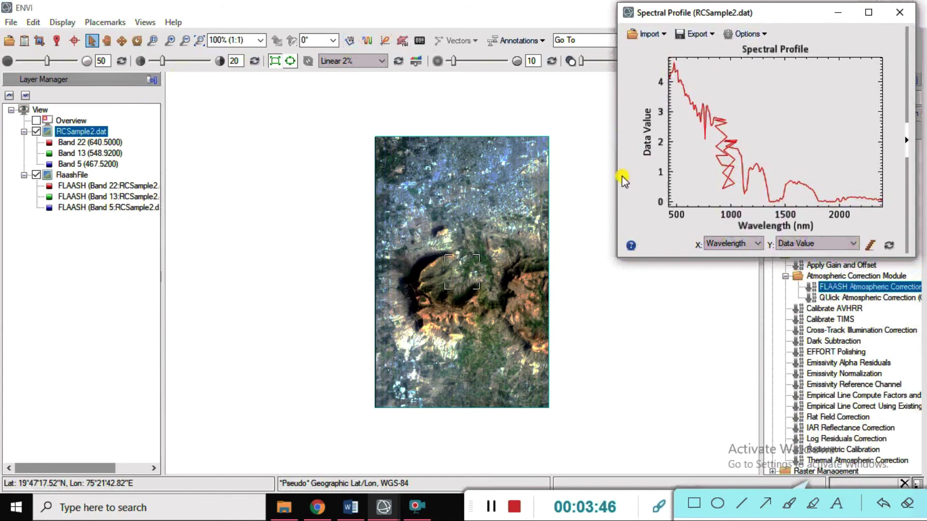
# Step: Open a spectral profile plot for FlaashFile and stack it below the radiance plot
pyautogui.rightClick(67, 178)
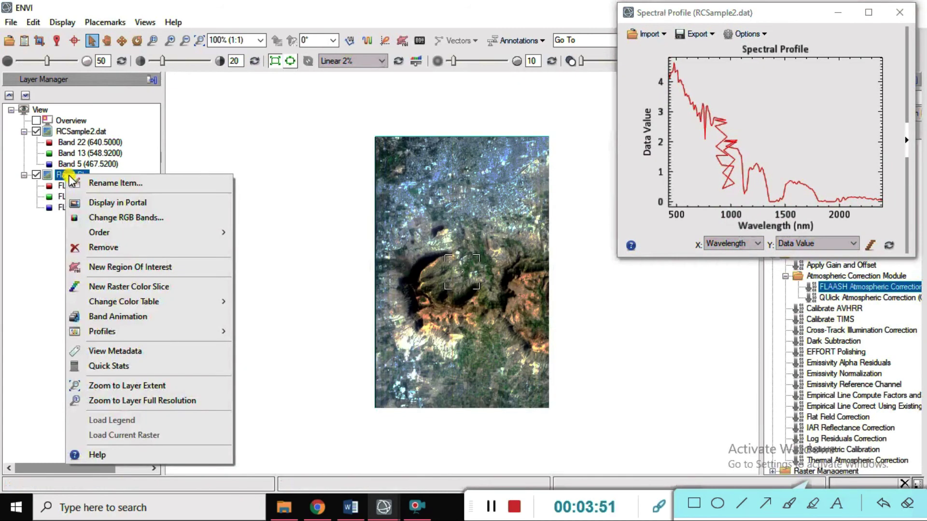
pyautogui.moveTo(129, 332)
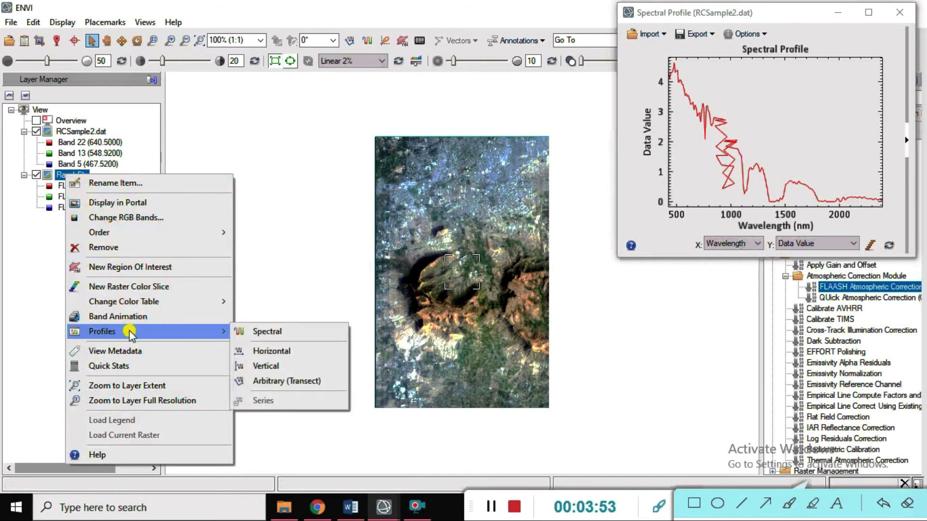
pyautogui.click(261, 332)
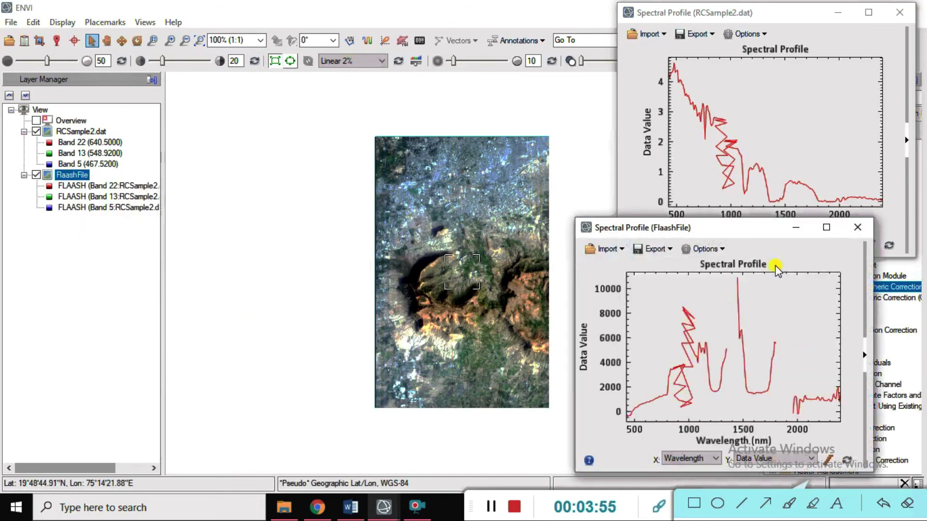
pyautogui.moveTo(754, 235); pyautogui.dragTo(797, 279)
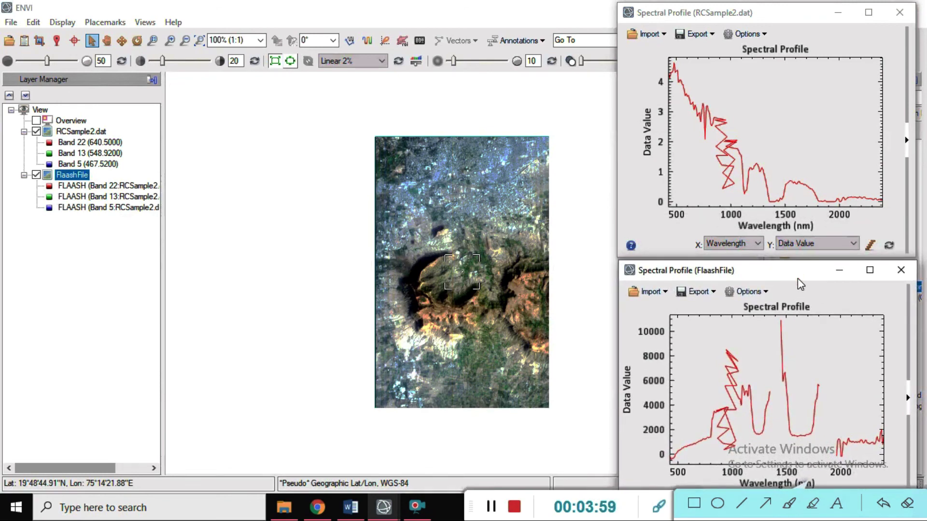
pyautogui.click(763, 34)
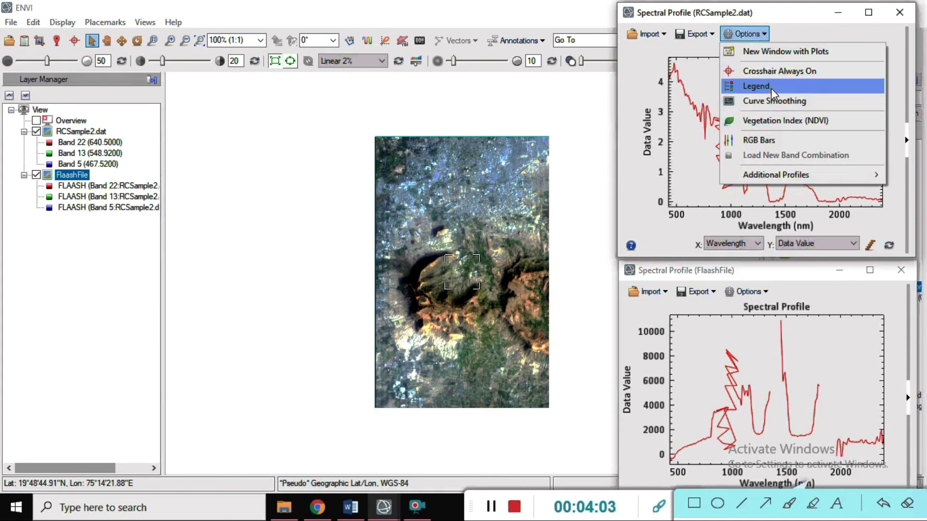
# Step: Add a legend and increased curve smoothing to the RCSample2.dat radiance profile
pyautogui.click(768, 86)
pyautogui.click(748, 34)
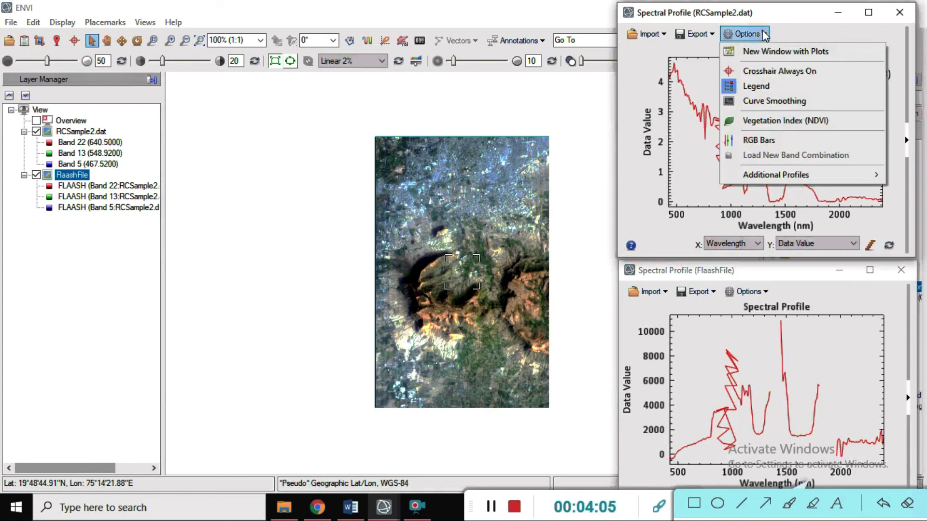
pyautogui.click(777, 100)
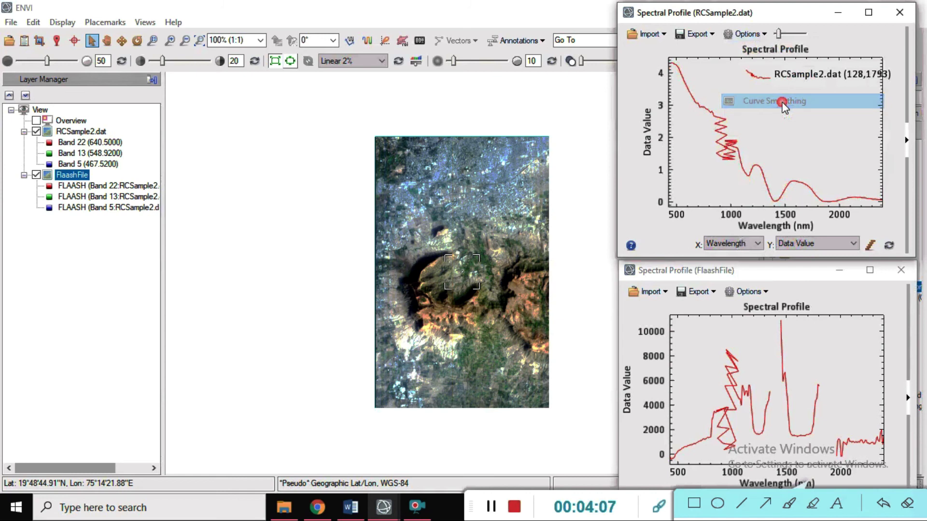
pyautogui.moveTo(781, 34); pyautogui.dragTo(779, 34)
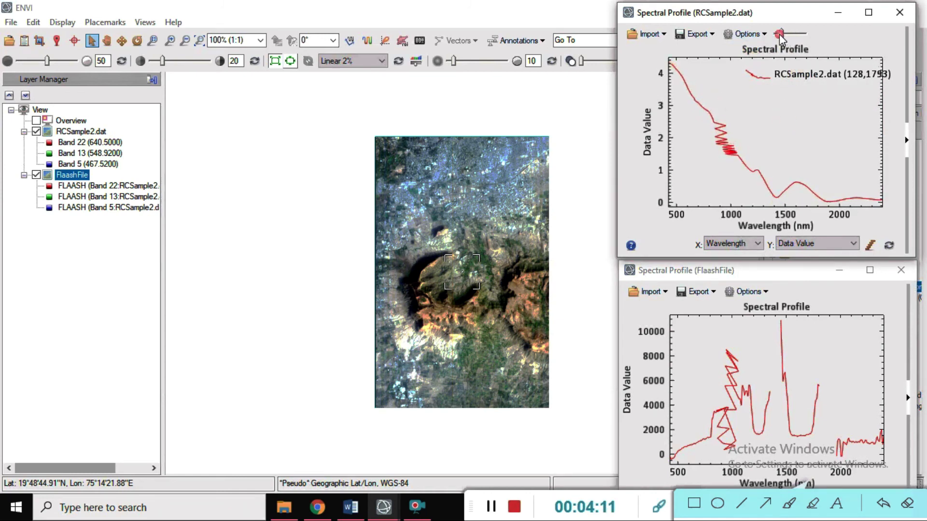
# Step: Add a legend and increased curve smoothing to the FlaashFile reflectance profile
pyautogui.click(767, 292)
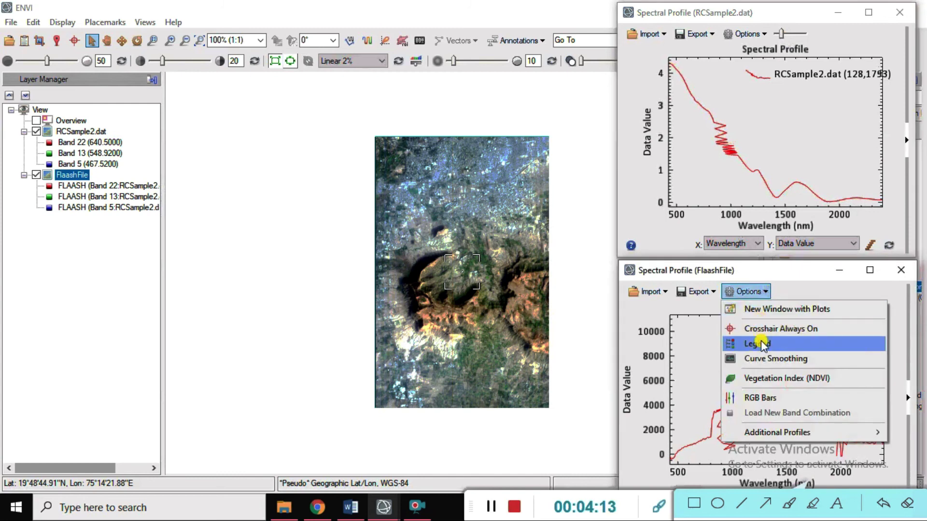
pyautogui.click(733, 342)
pyautogui.click(766, 293)
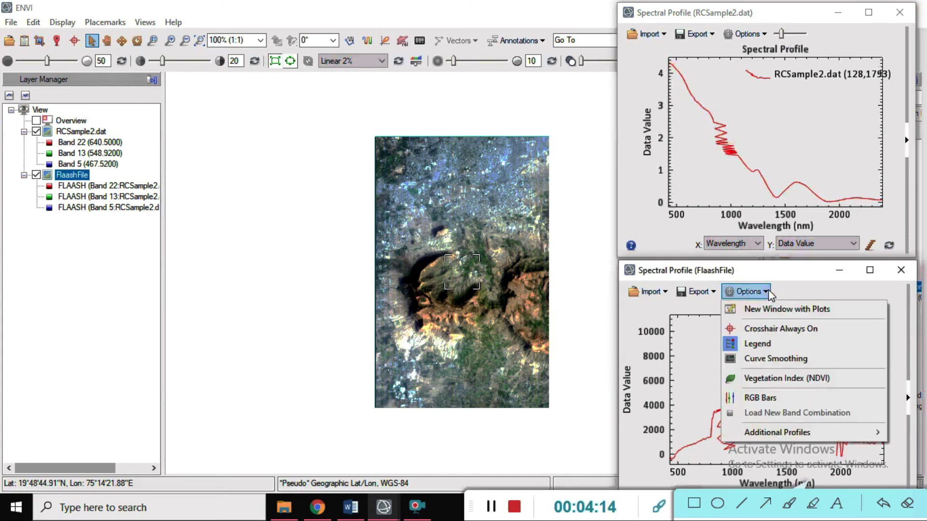
pyautogui.click(772, 360)
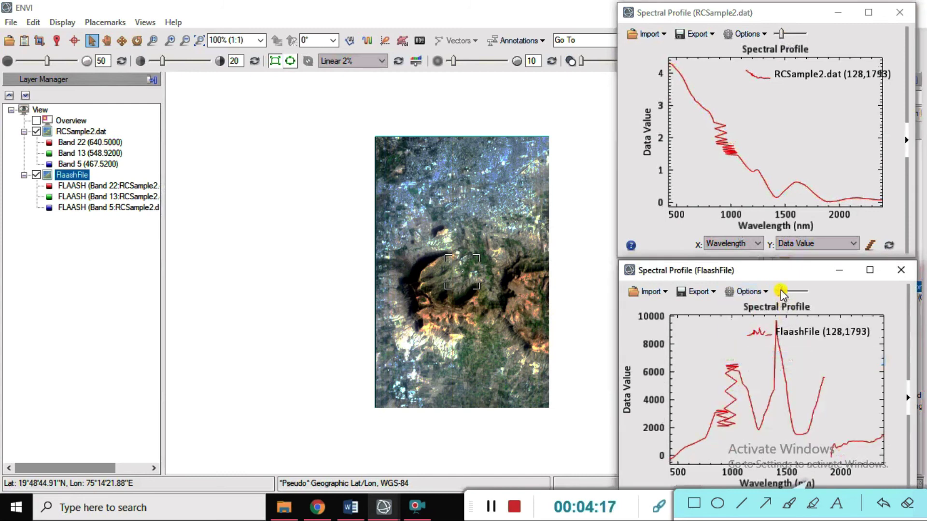
pyautogui.moveTo(781, 290); pyautogui.dragTo(782, 289)
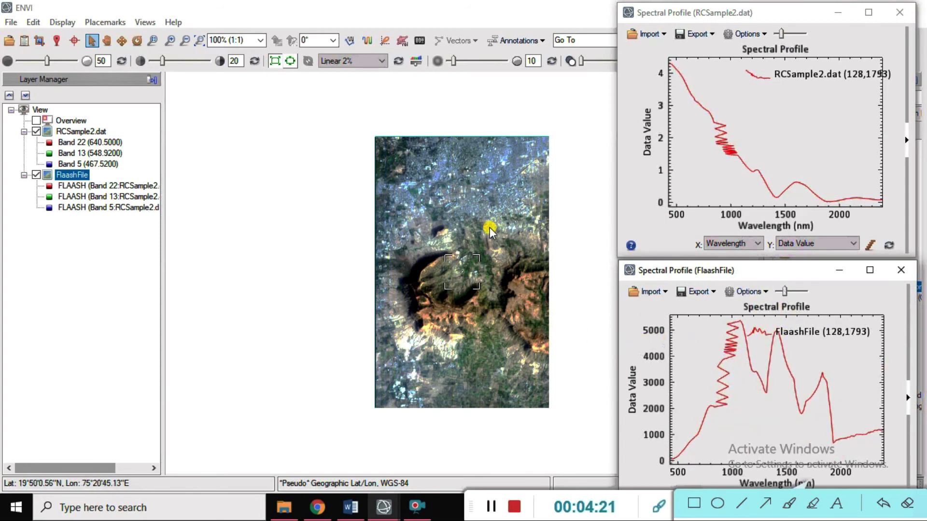
# Step: Sample both profiles at pixels (144,1730) and (161,1870), then zoom into the hills
pyautogui.moveTo(457, 230); pyautogui.dragTo(466, 195)
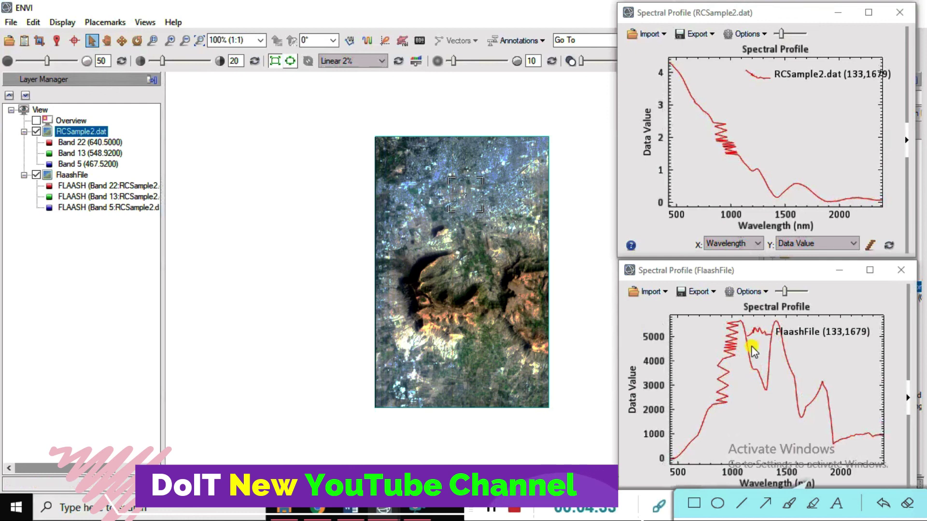
pyautogui.moveTo(477, 366); pyautogui.dragTo(485, 263)
pyautogui.scroll(6, 485, 262)
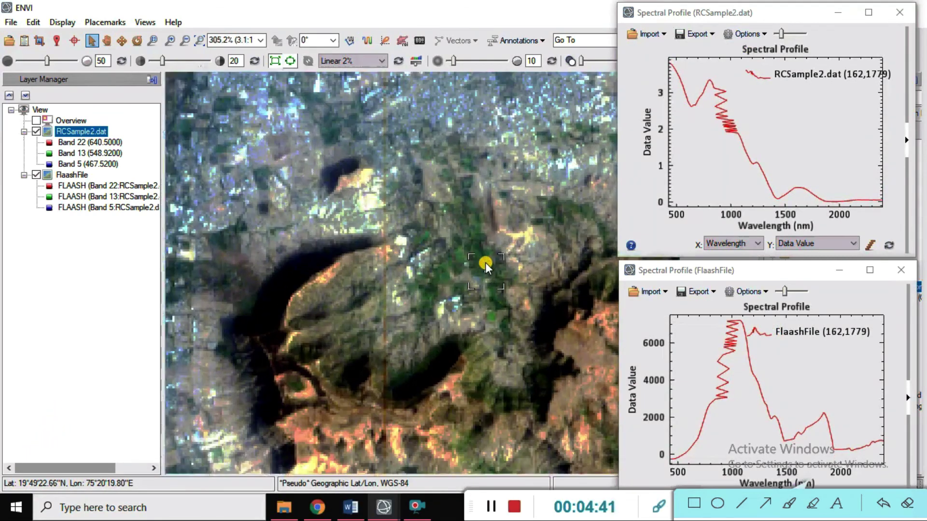
pyautogui.scroll(1, 485, 263)
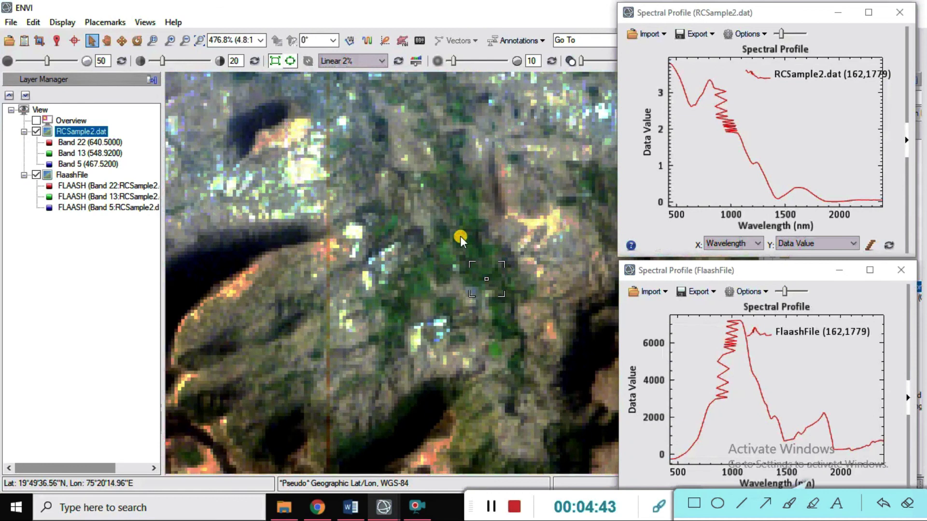
# Step: Compare both profiles at pixels (155,1754), (160,1772), (73,1777) and (155,1805)
pyautogui.moveTo(459, 236); pyautogui.dragTo(377, 317)
pyautogui.moveTo(381, 349); pyautogui.dragTo(479, 256)
pyautogui.moveTo(239, 256); pyautogui.dragTo(180, 290)
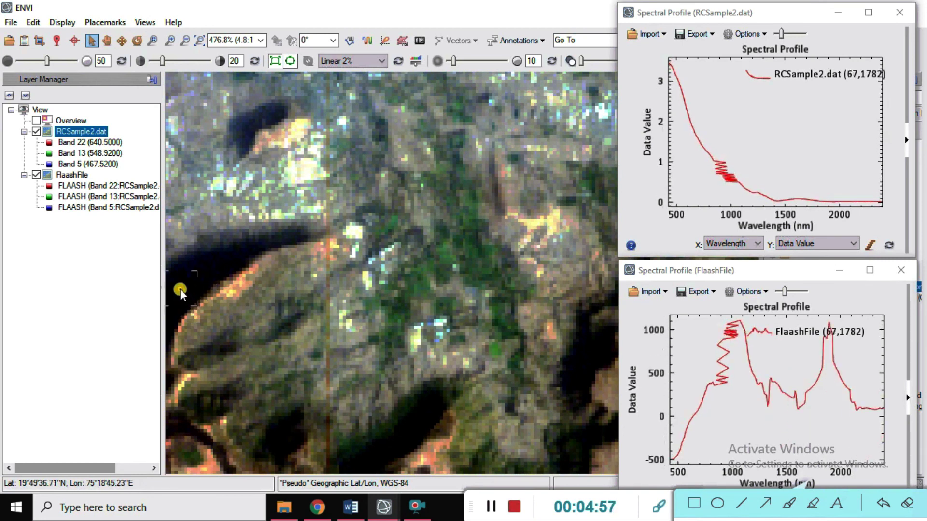
pyautogui.click(462, 363)
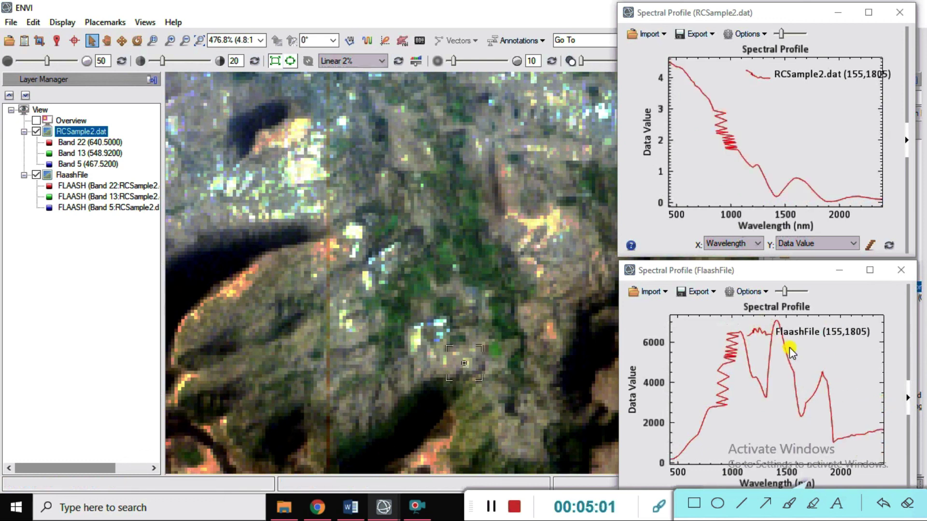
# Step: Compare the bright patch (107,1746), pixel (104,1744) and the dark patch (92,1731)
pyautogui.click(309, 174)
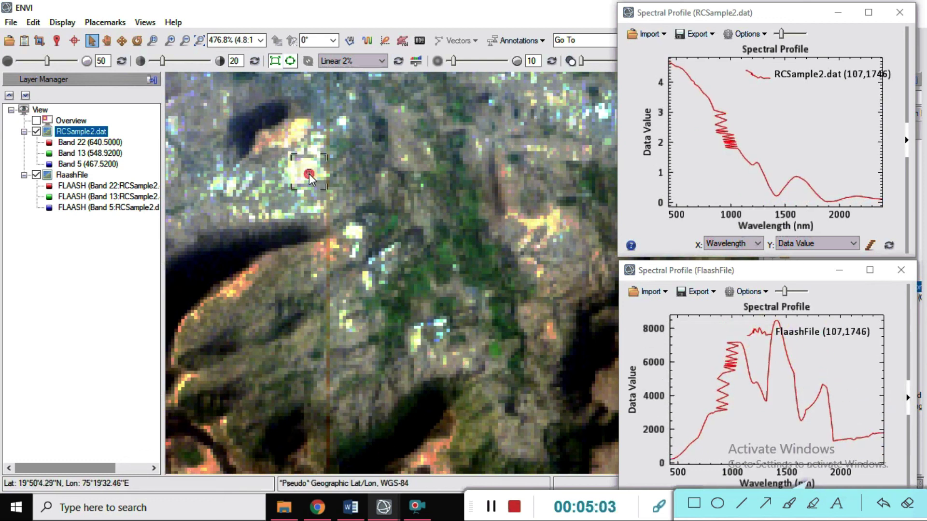
pyautogui.click(300, 167)
pyautogui.moveTo(299, 166); pyautogui.dragTo(260, 125)
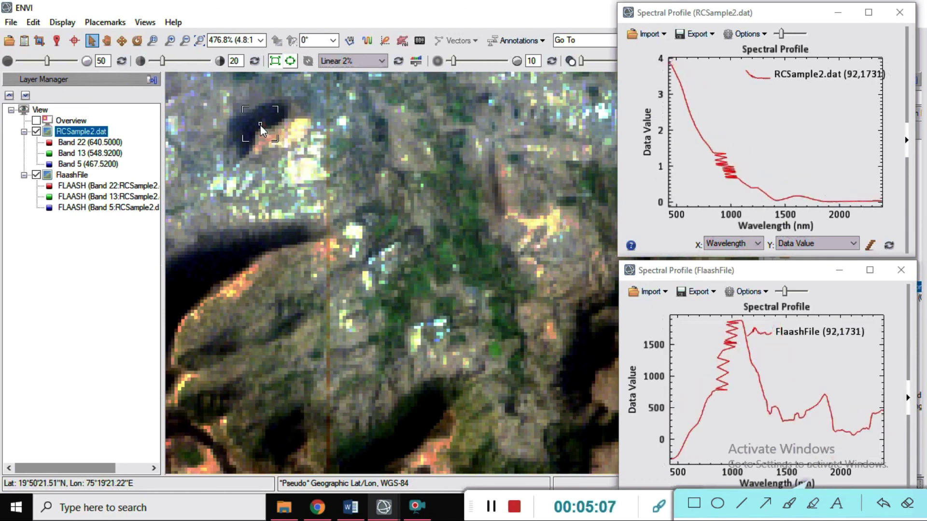
pyautogui.click(260, 125)
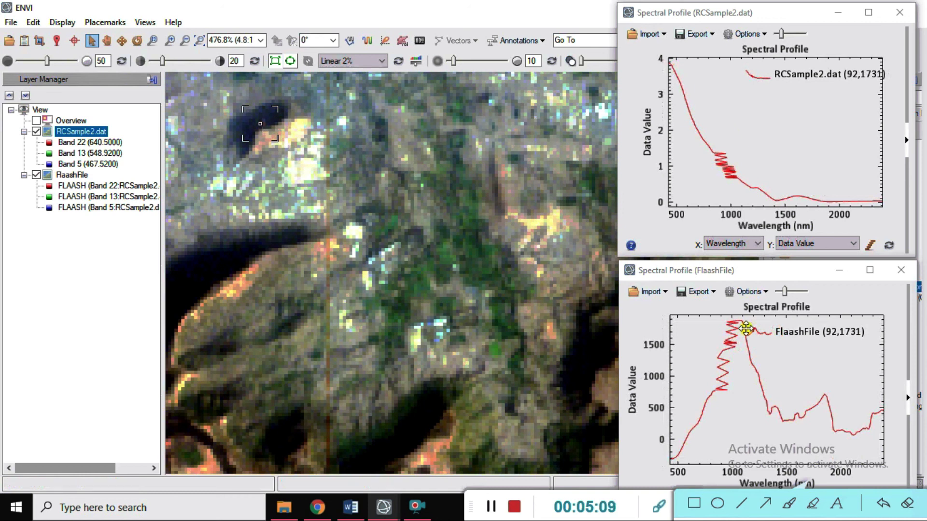